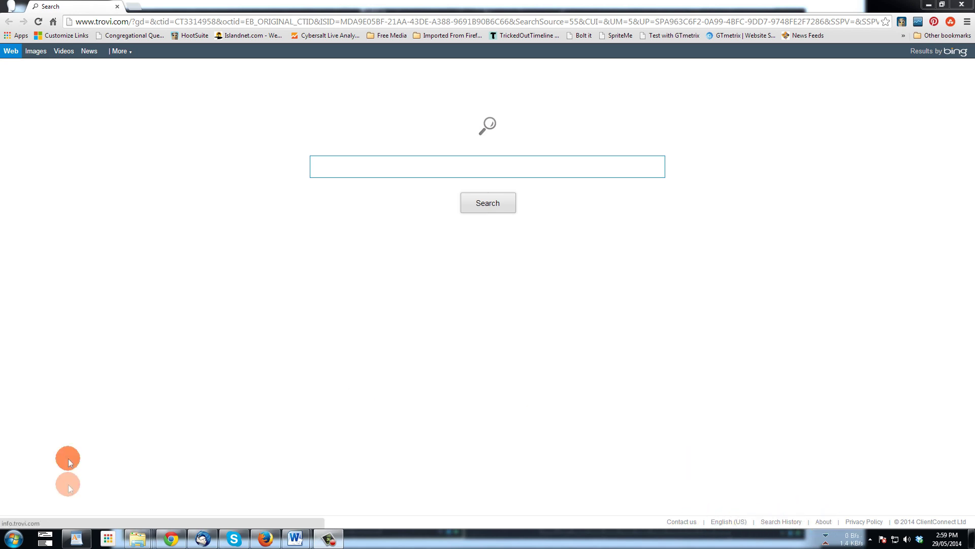
Go from the Trovi page to malwarebytes.org and start the free version download
left_click(845, 542)
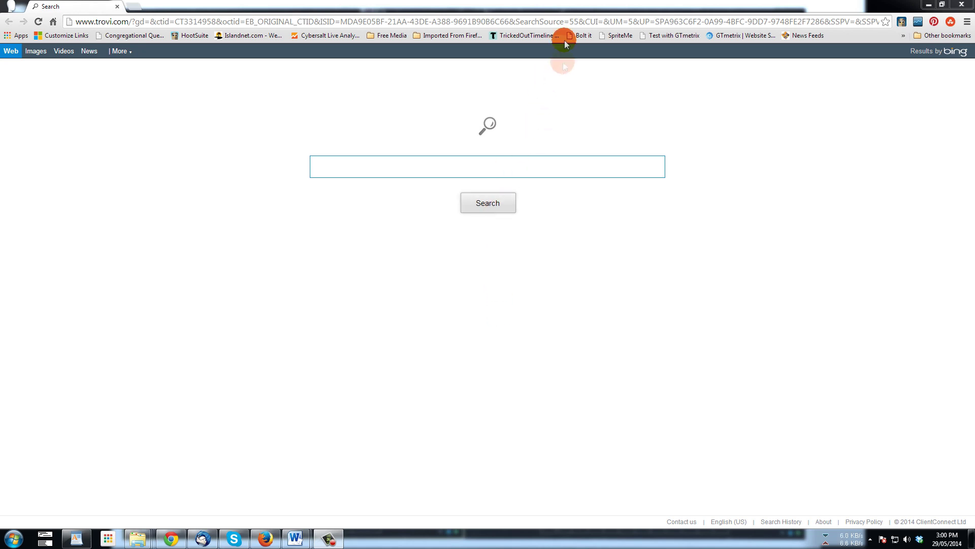
left_click(565, 23)
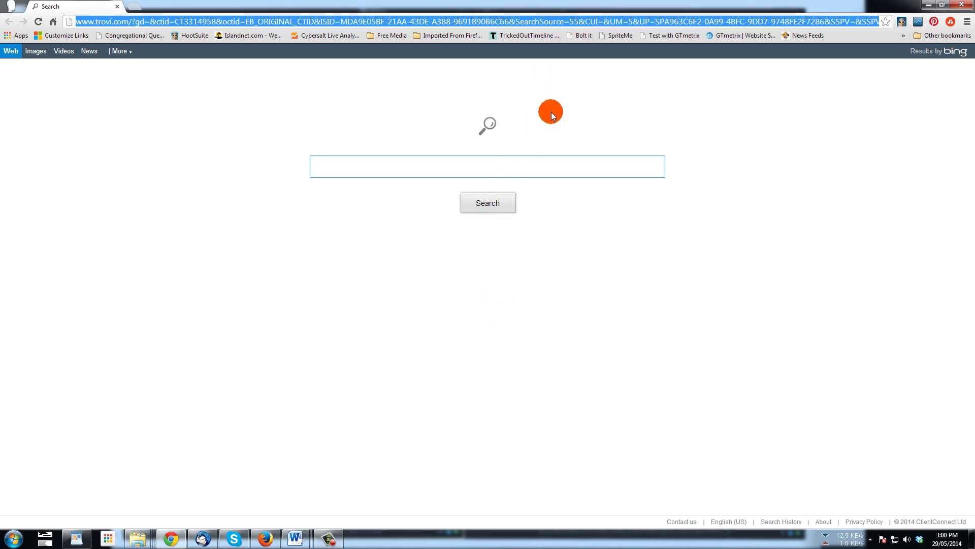
type("malwarebytes.org")
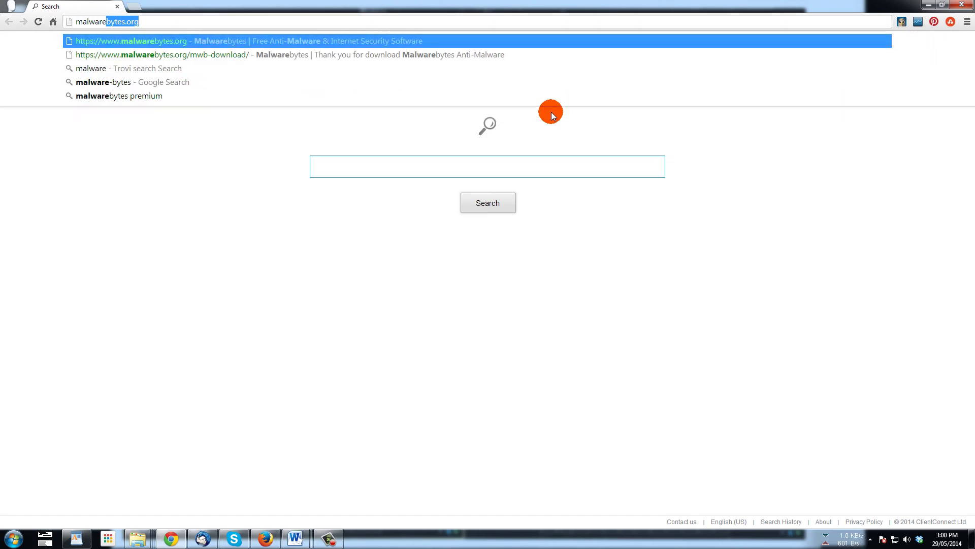
key("Return")
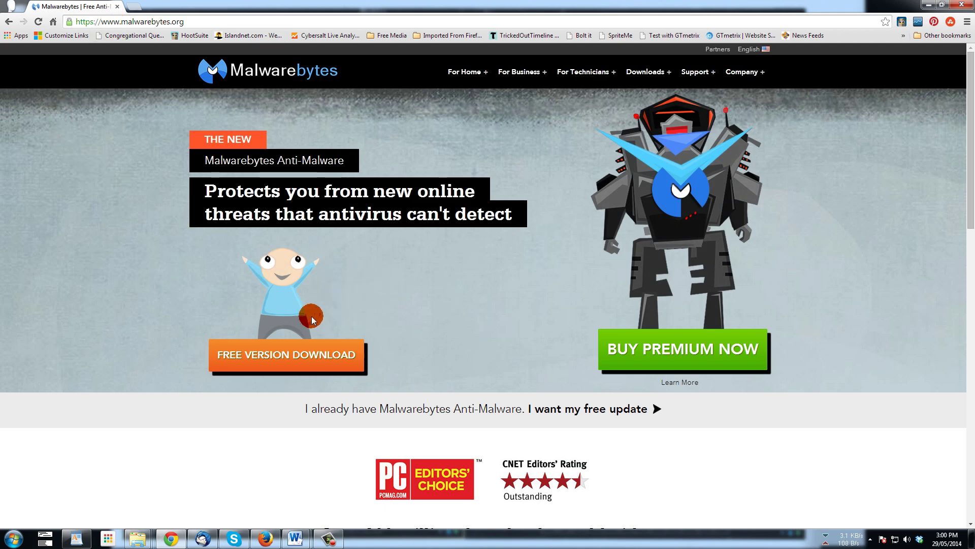
left_click(334, 360)
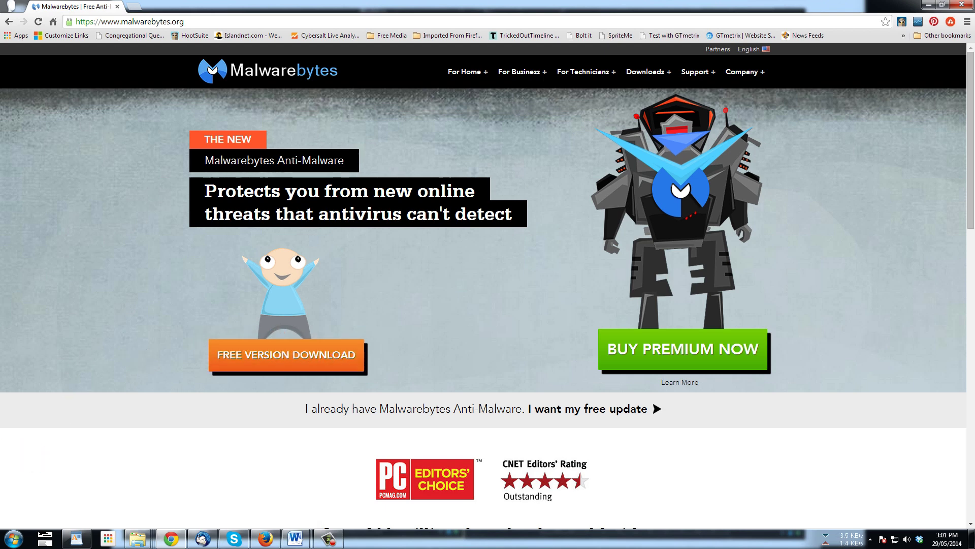
Search the Start menu for 'malware' and launch Malwarebytes Anti-Malware from the results
left_click(270, 457)
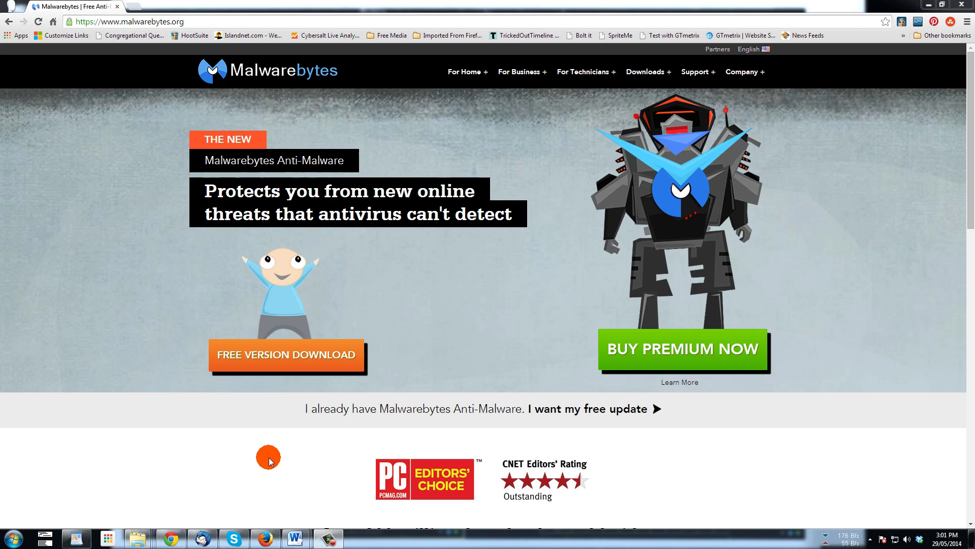
left_click(14, 537)
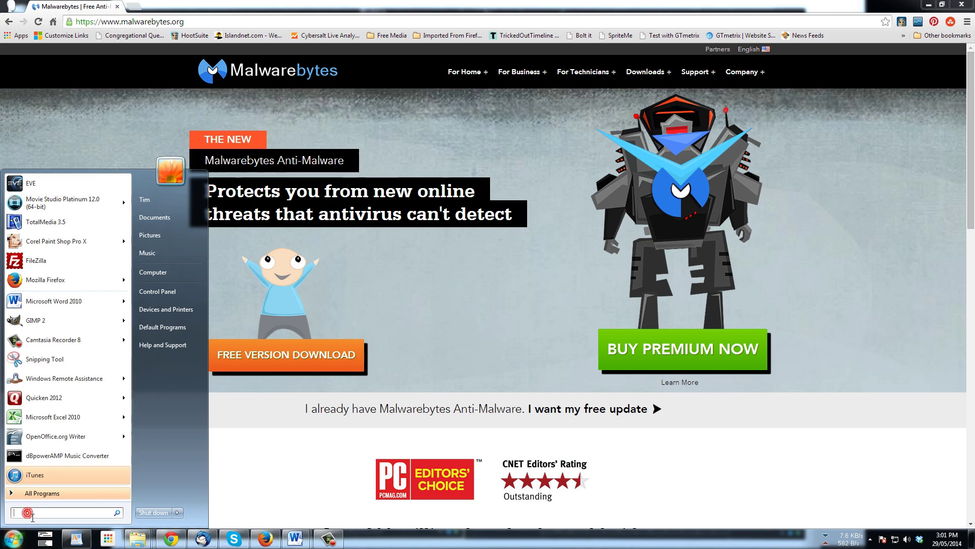
type("malware")
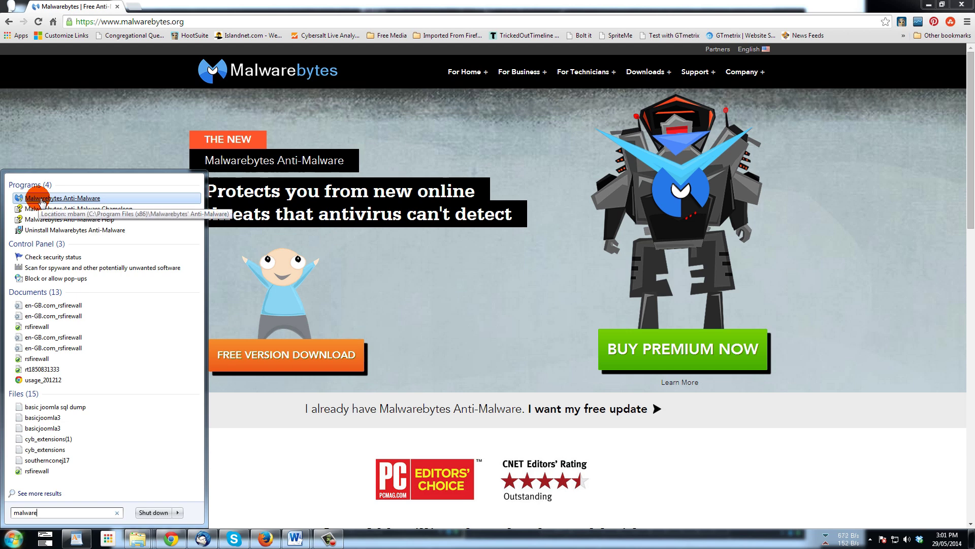
left_click(41, 198)
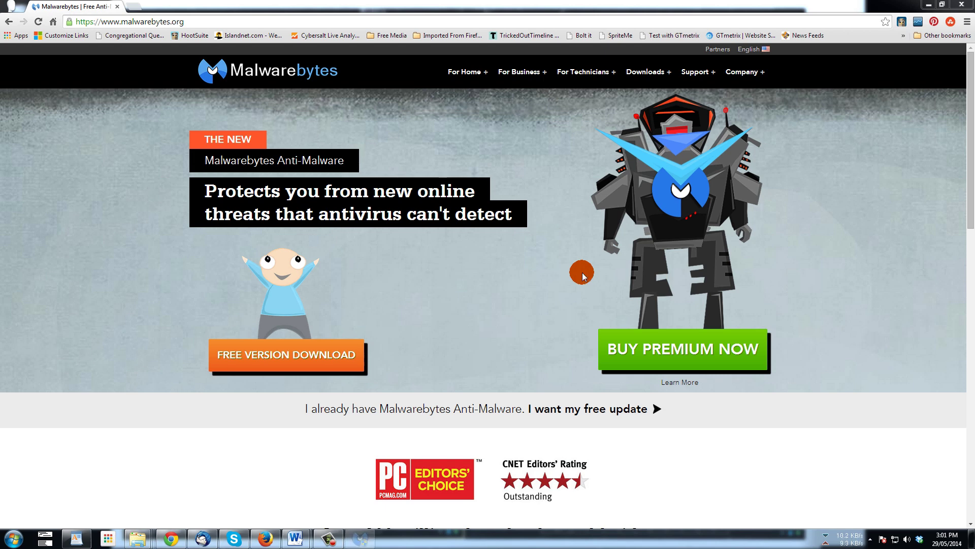
Update the Malwarebytes threat database, then run a full scan of drive C:\
left_click(530, 303)
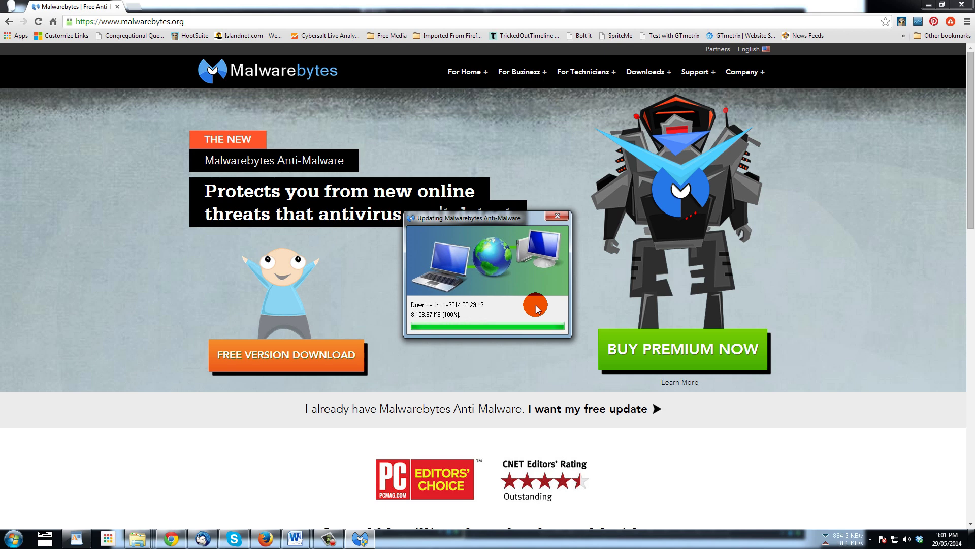
left_click(584, 302)
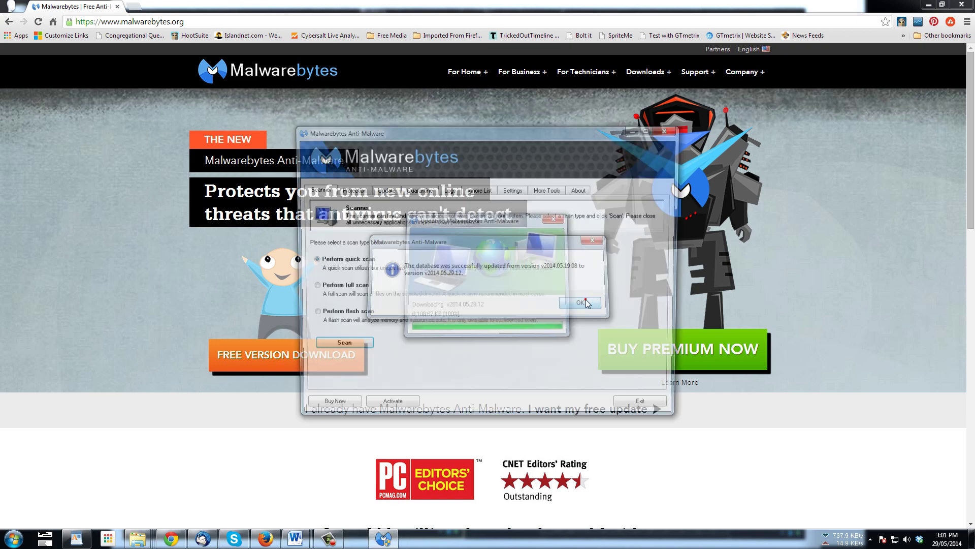
left_click(310, 288)
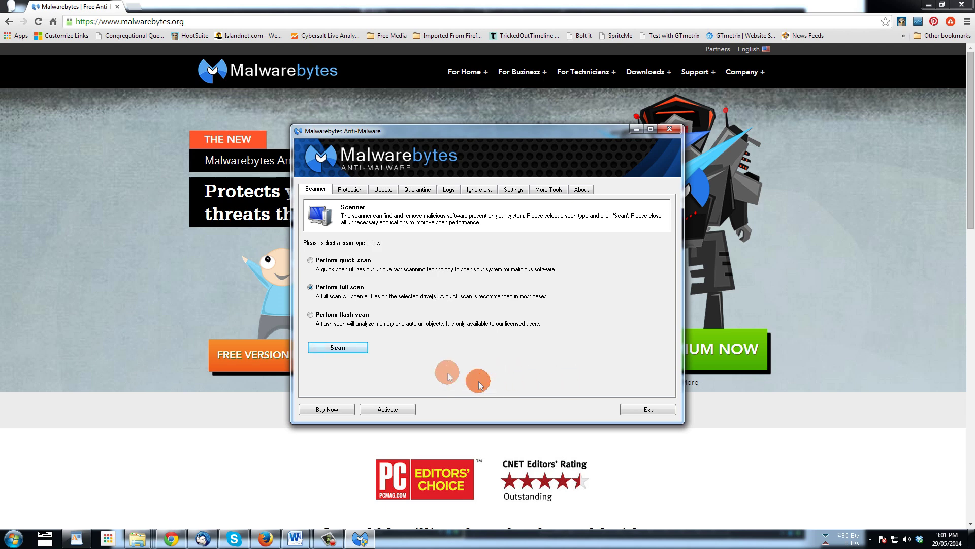
left_click(350, 352)
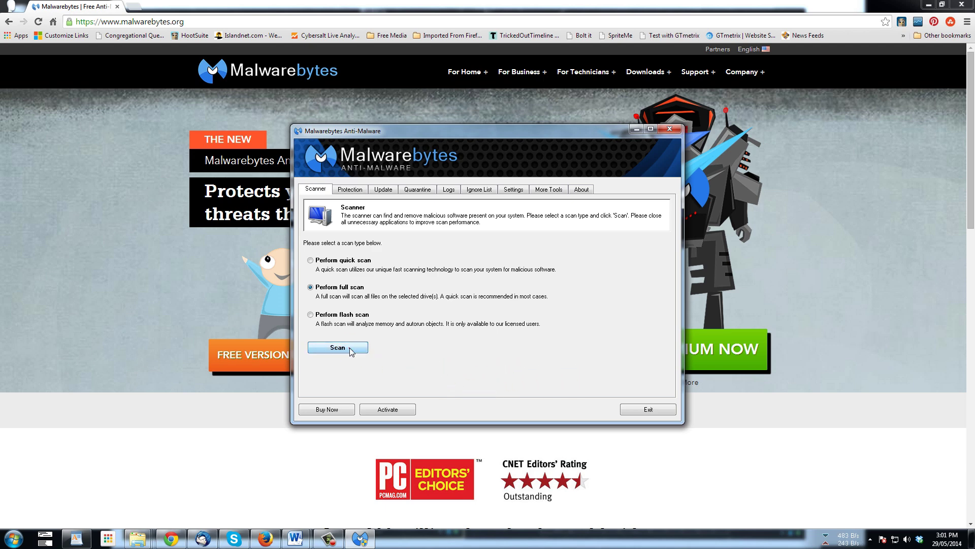
left_click(560, 347)
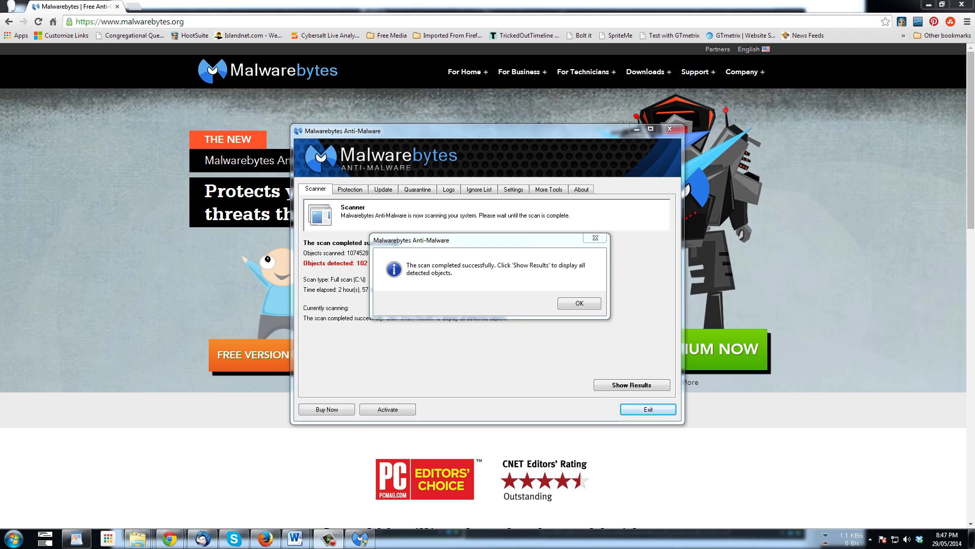
Show the scan results, widen the Item column, and scroll through the PUP.Optional detections
left_click(581, 304)
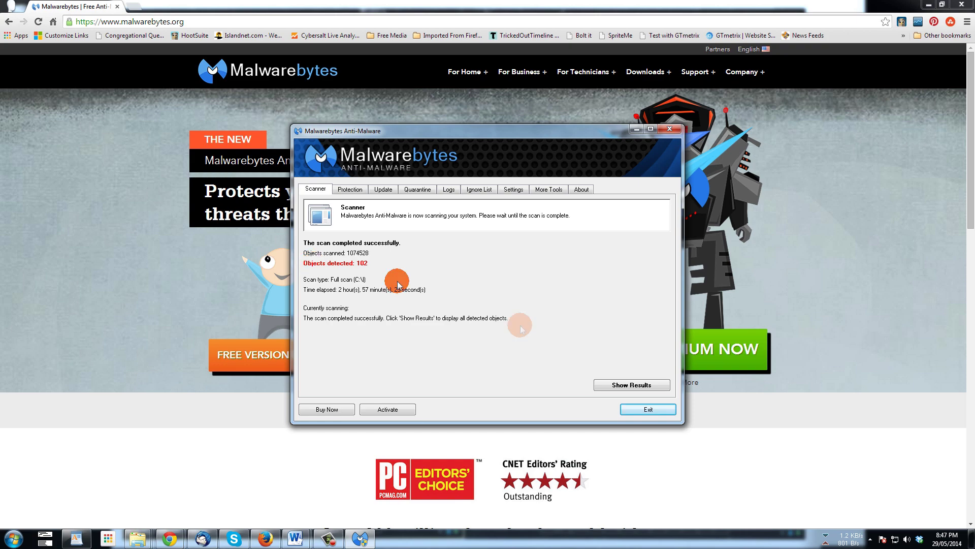
left_click(628, 386)
left_click(628, 386)
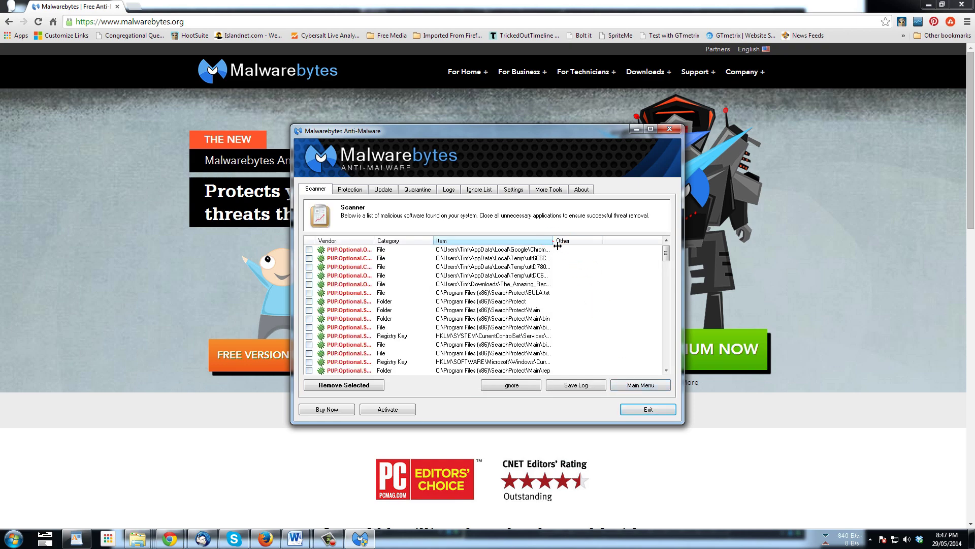
left_click_drag(558, 246, 601, 246)
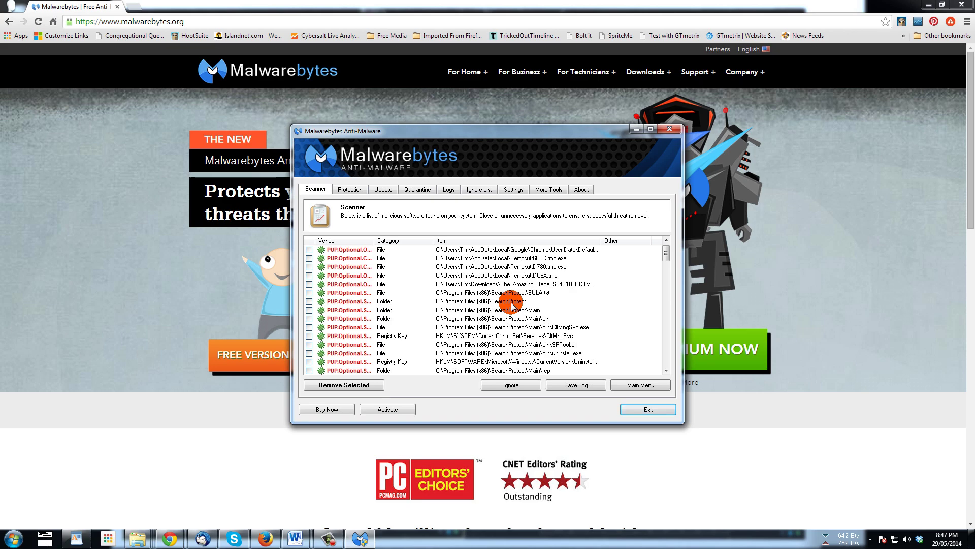
left_click_drag(665, 253, 667, 268)
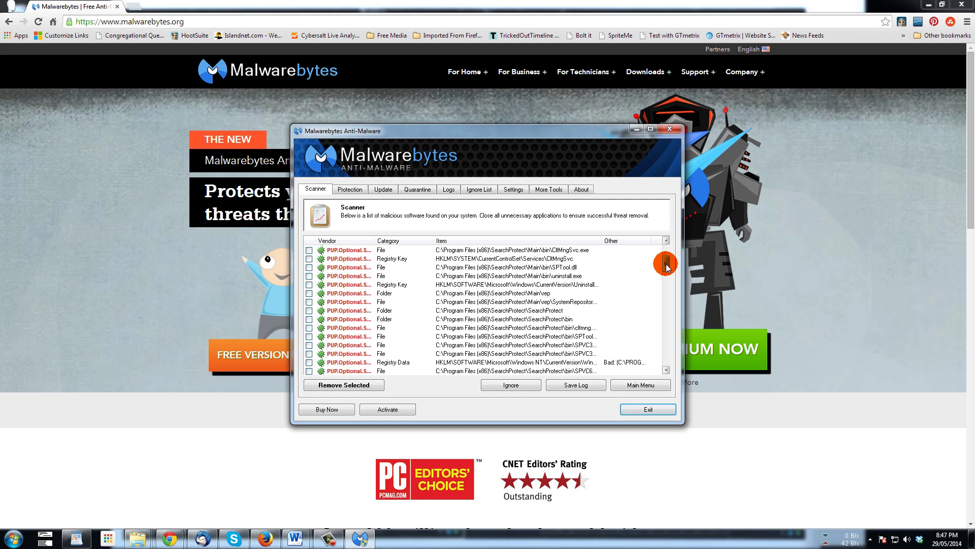
left_click_drag(667, 267, 668, 351)
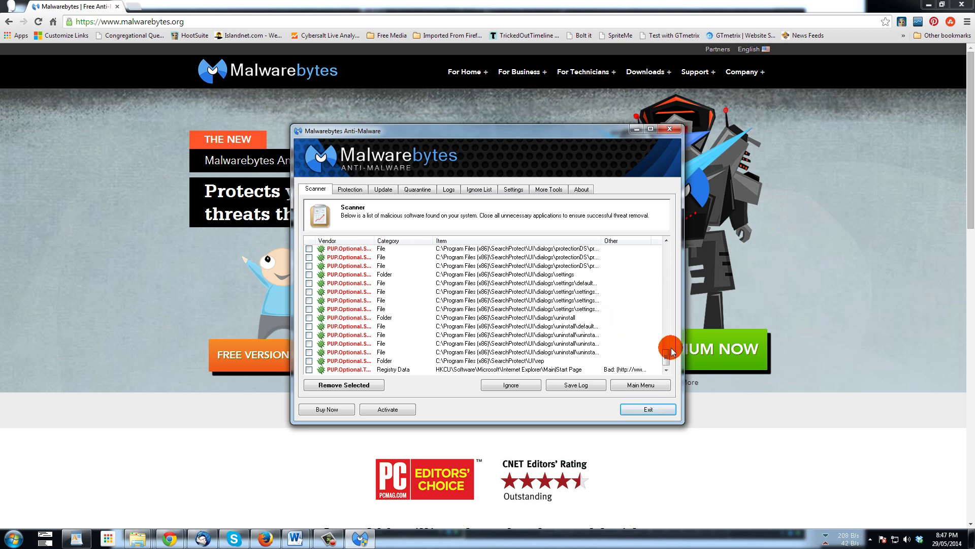
left_click_drag(669, 357, 666, 249)
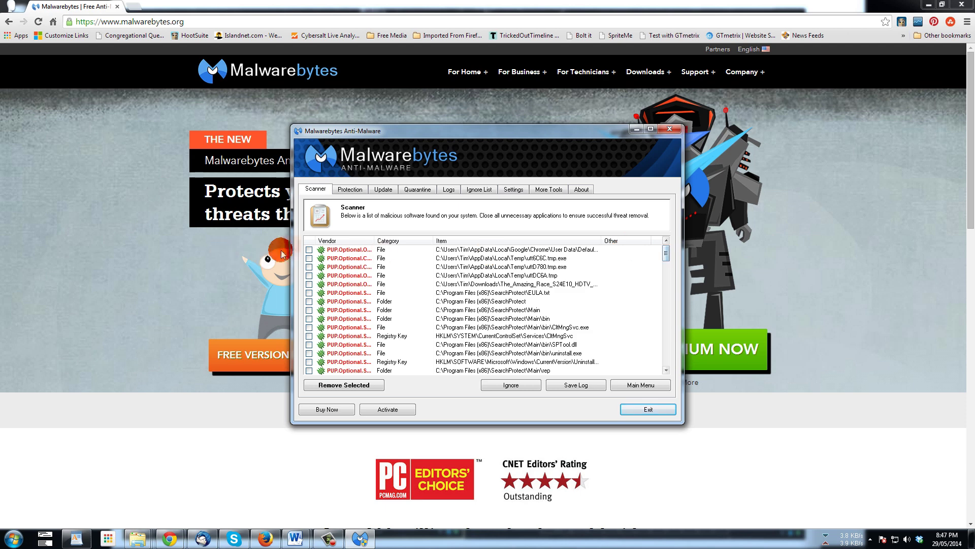
Tick every detection, from the first file to the Internet Explorer Start Page entry, and remove them
left_click(309, 249)
left_click(309, 258)
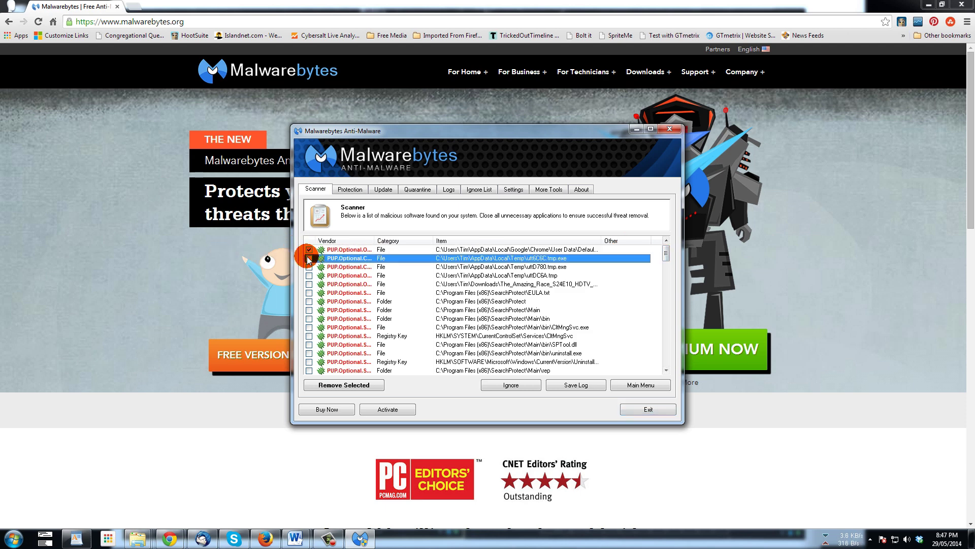
left_click(309, 266)
left_click(308, 276)
left_click(309, 284)
left_click(309, 292)
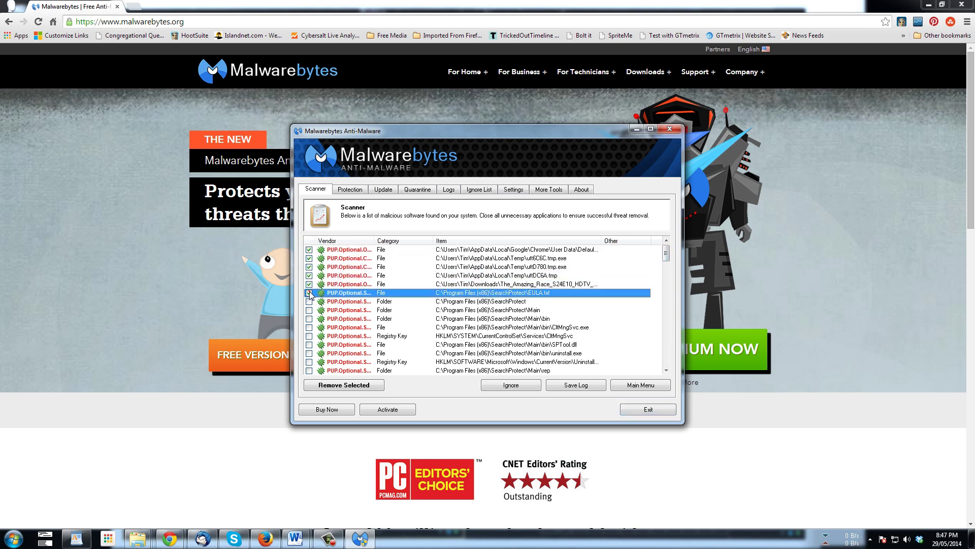
left_click(309, 301)
left_click(309, 310)
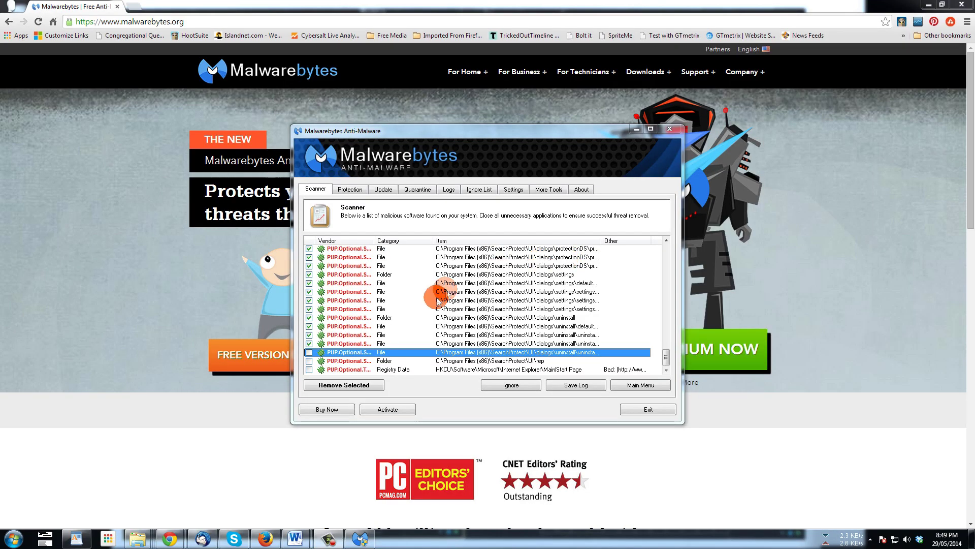
left_click(311, 360)
left_click(310, 368)
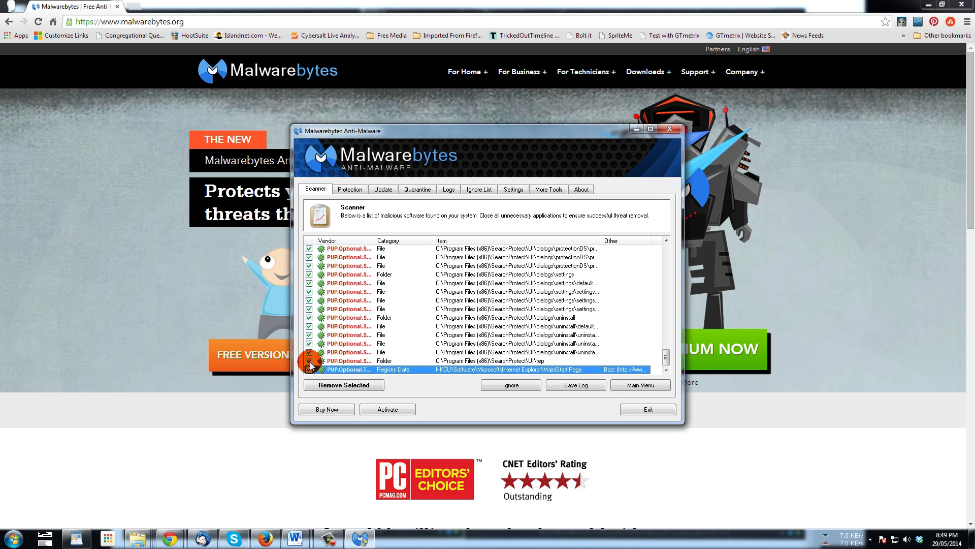
left_click(332, 386)
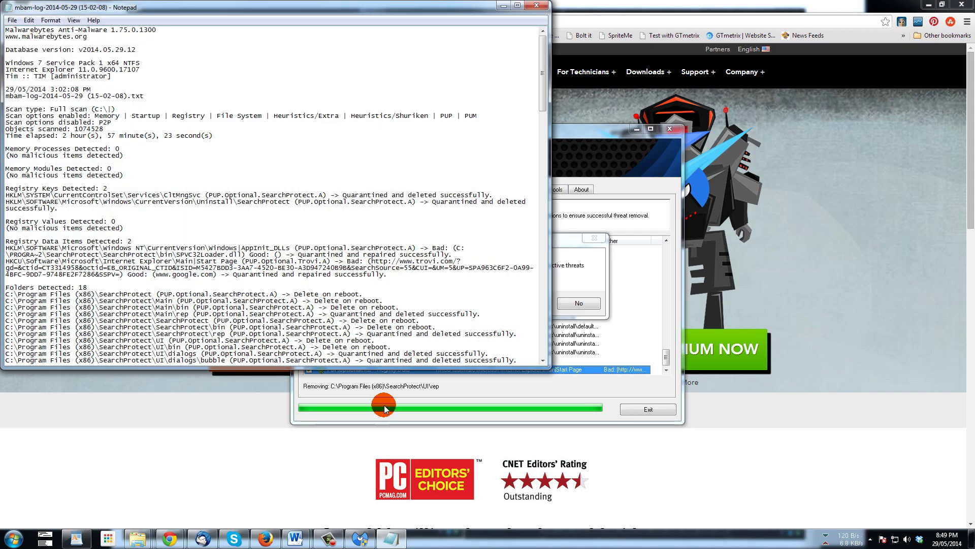
Minimize the removal log, decline the restart, and exit Malwarebytes Anti-Malware
left_click(260, 157)
scroll(270, 163, "down", 10)
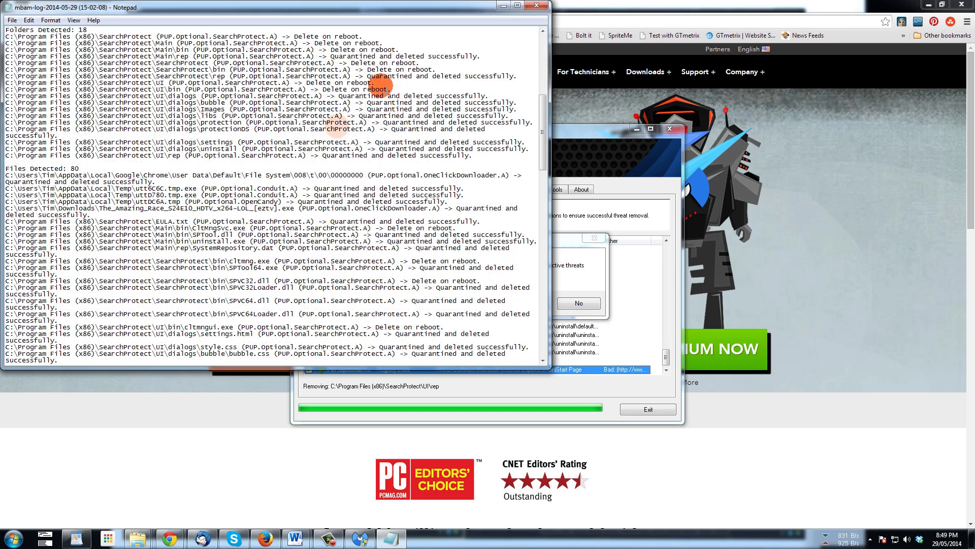
left_click(499, 7)
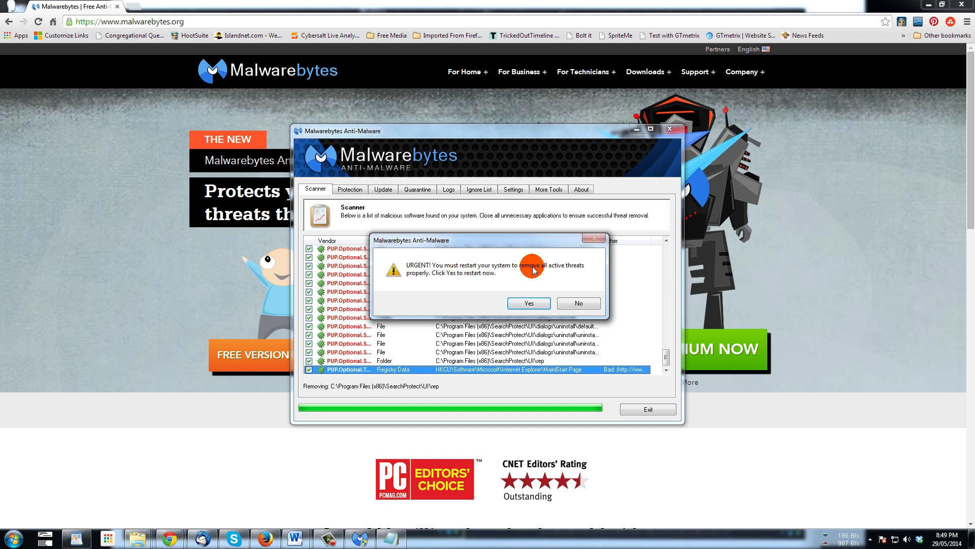
left_click(585, 304)
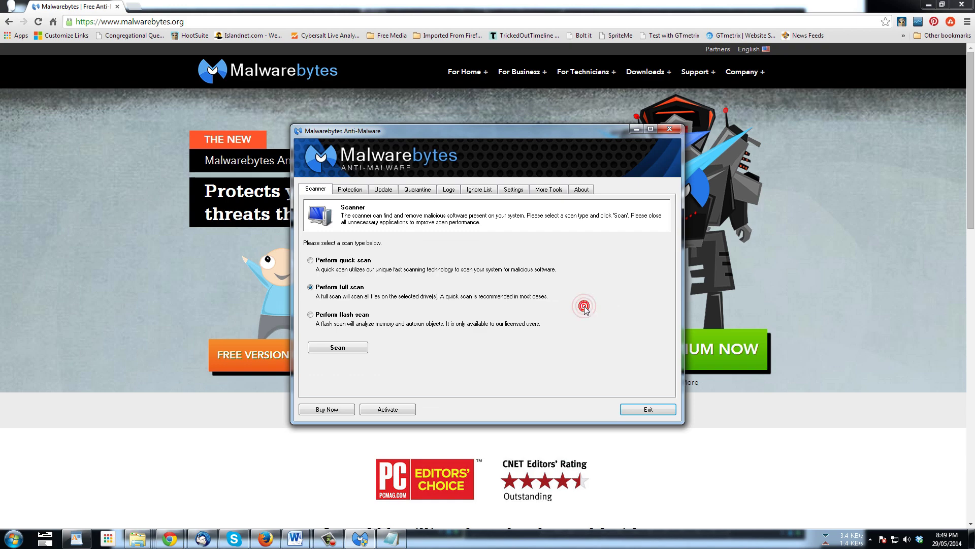
left_click(639, 410)
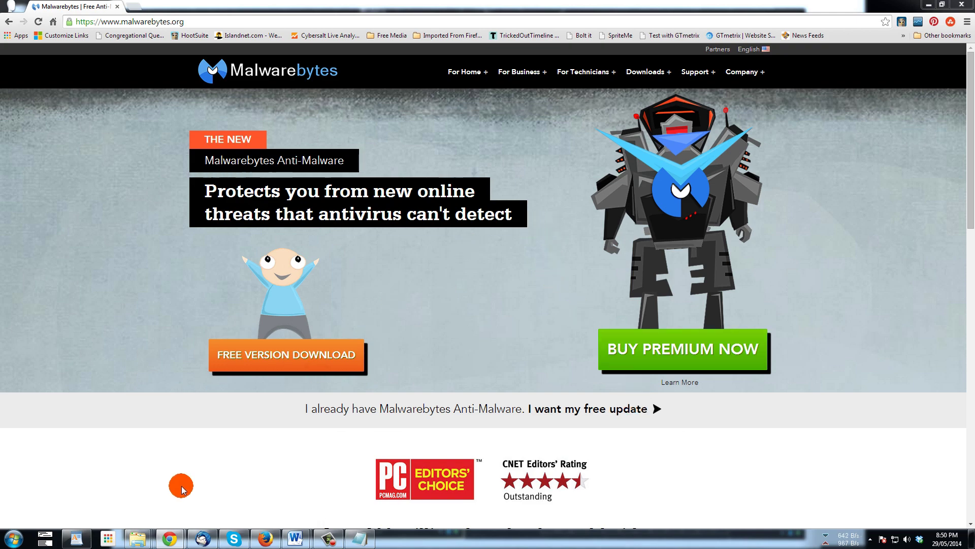
left_click(14, 537)
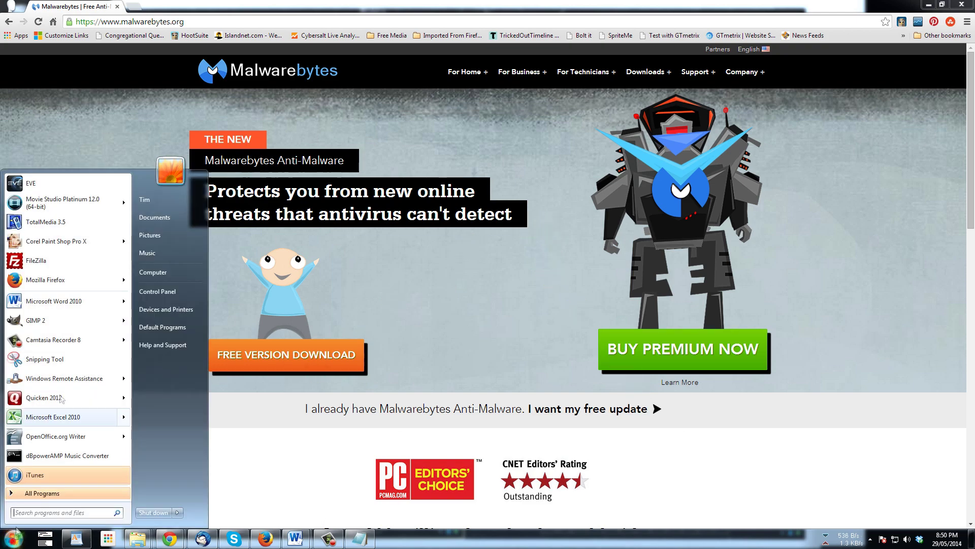
left_click(160, 296)
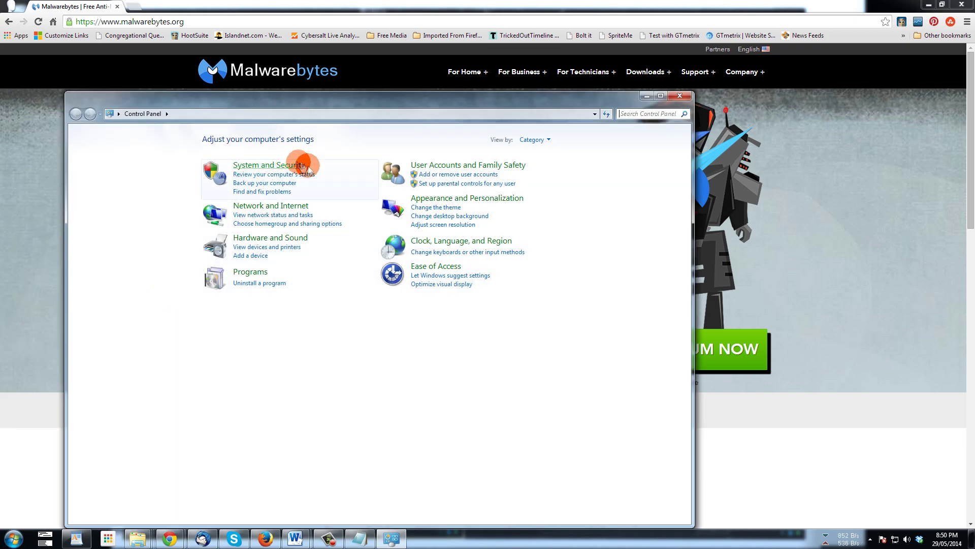
left_click(253, 283)
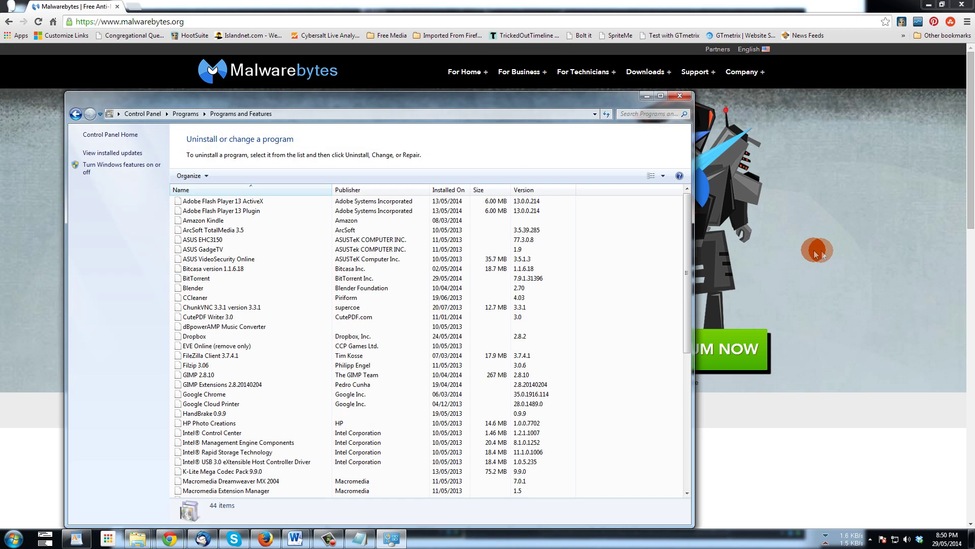
left_click_drag(687, 229, 591, 415)
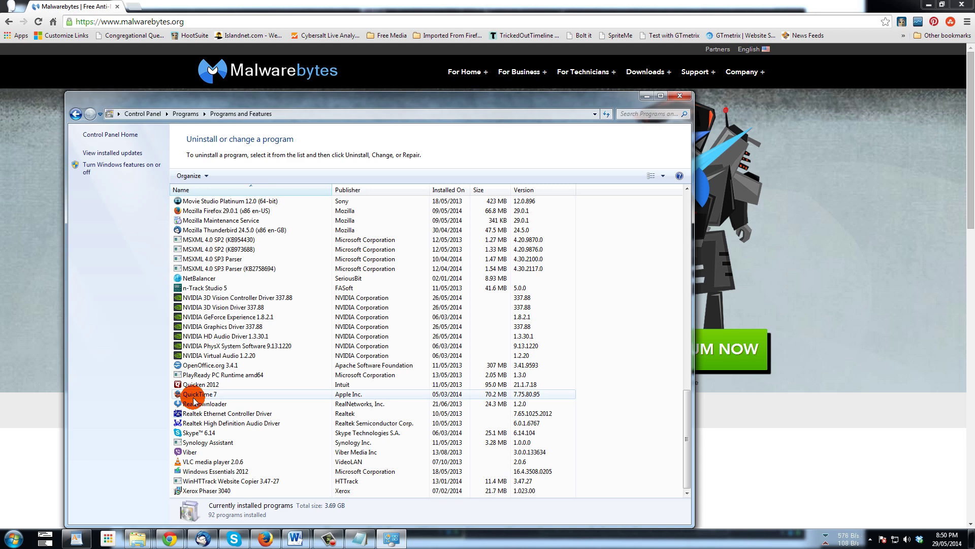
left_click(679, 95)
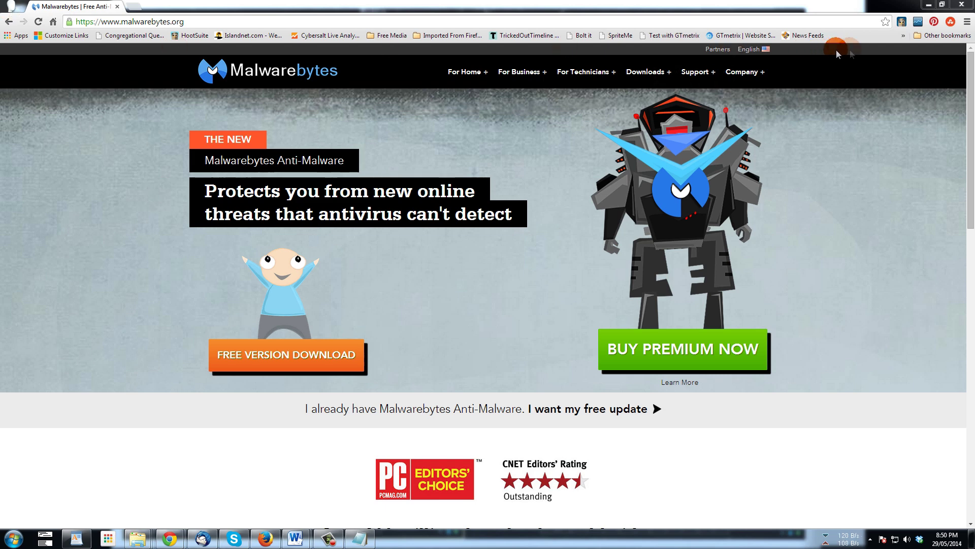
left_click(967, 23)
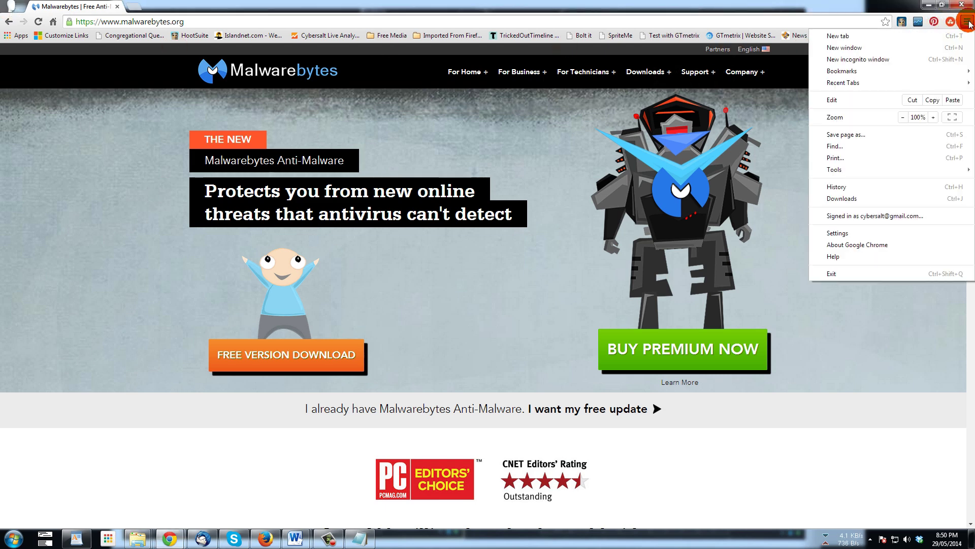
Open Chrome's Settings page from the Chrome menu
left_click(843, 235)
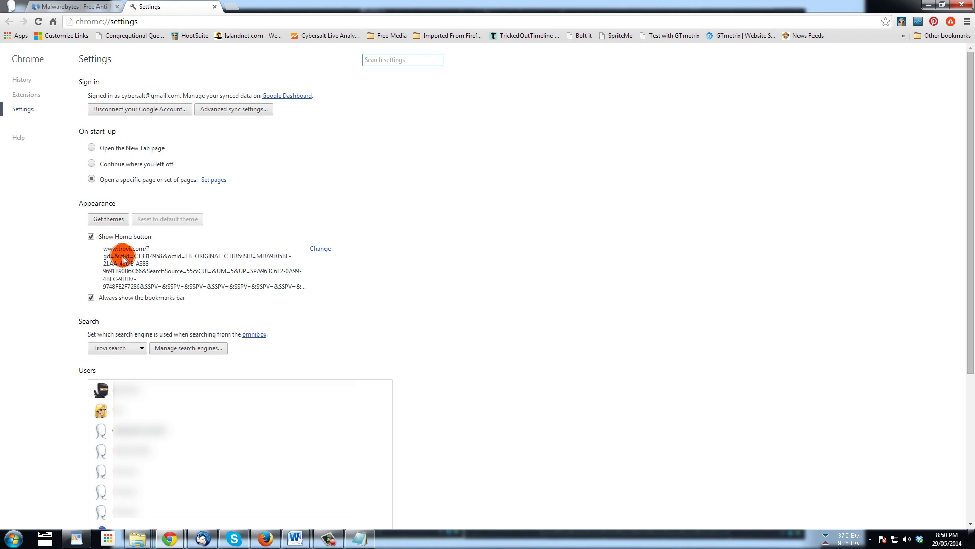
left_click(320, 249)
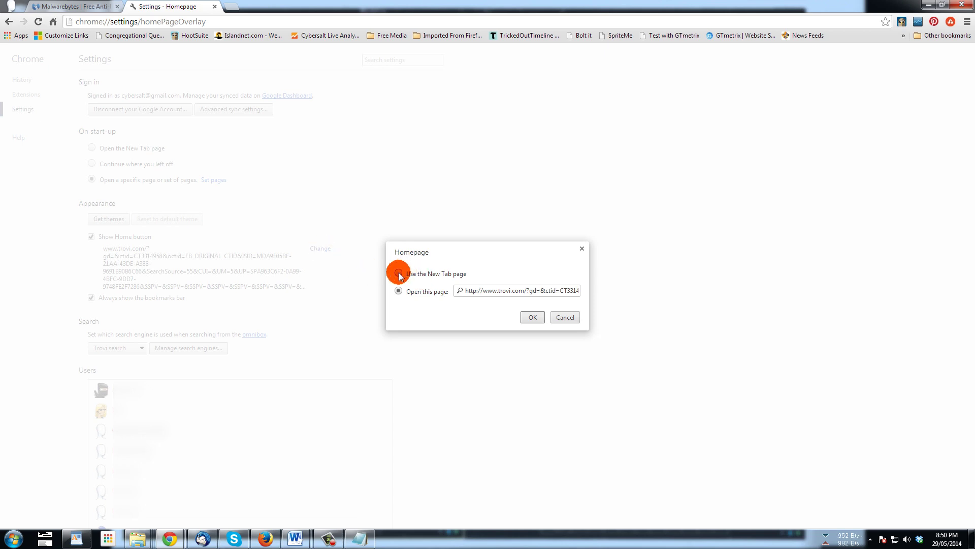
left_click_drag(463, 291, 617, 296)
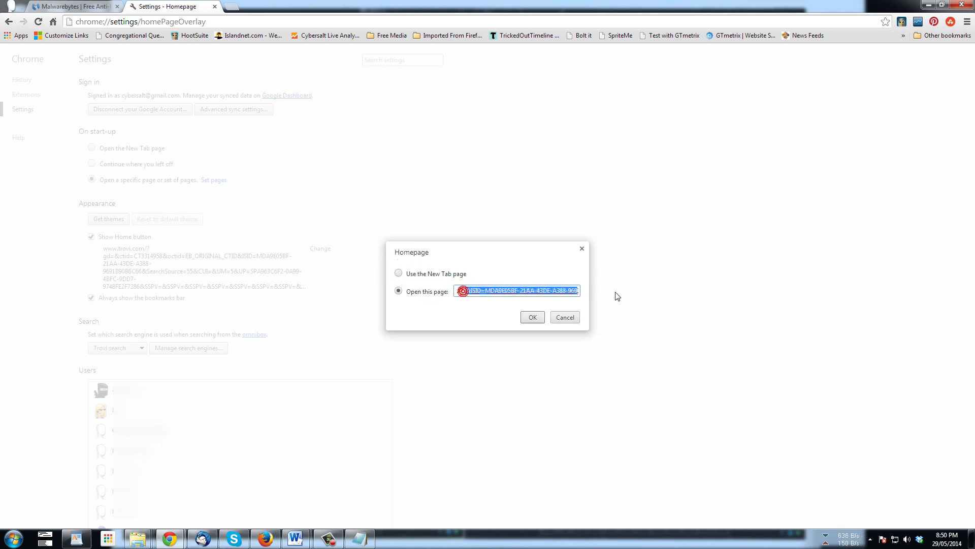
type("www.go")
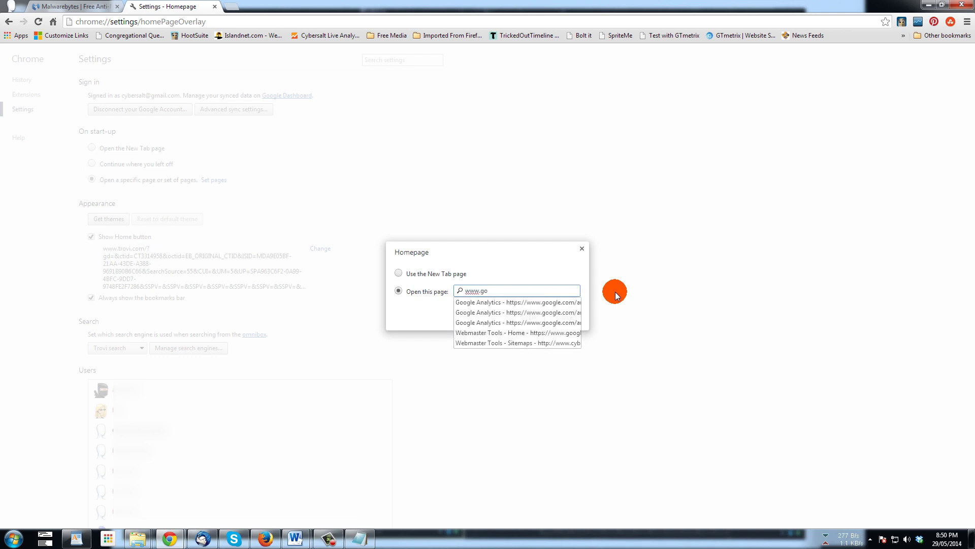
key("BackSpace")
key("BackSpace")
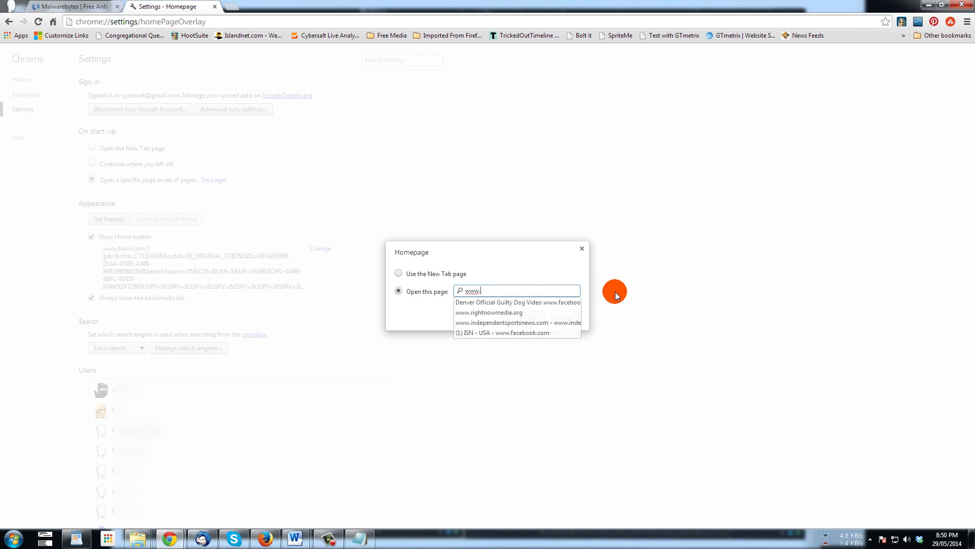
type("google.com")
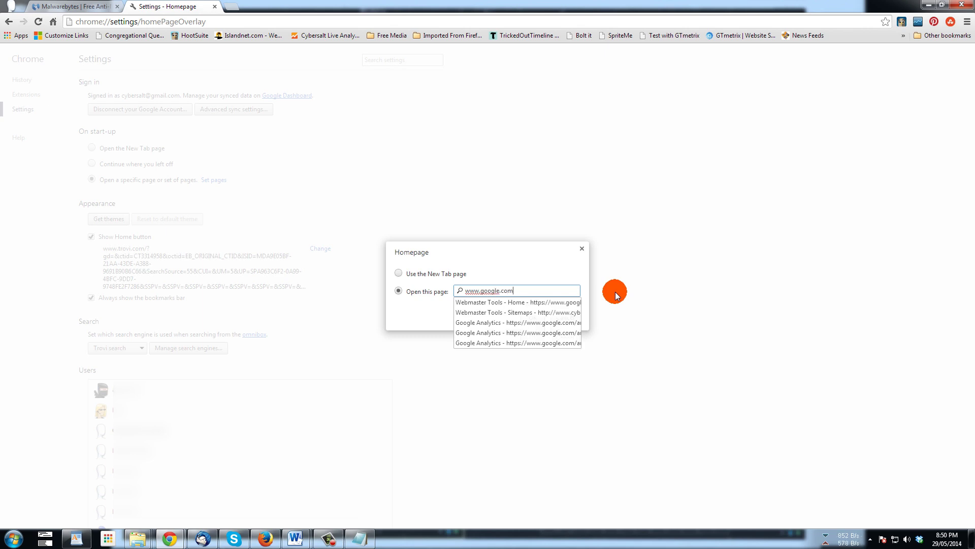
left_click(536, 278)
left_click(529, 316)
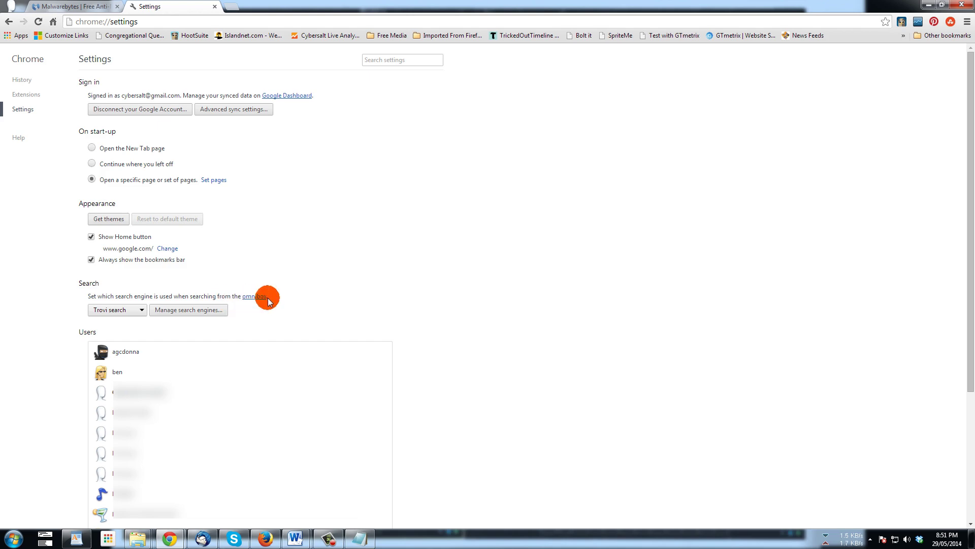
left_click(66, 7)
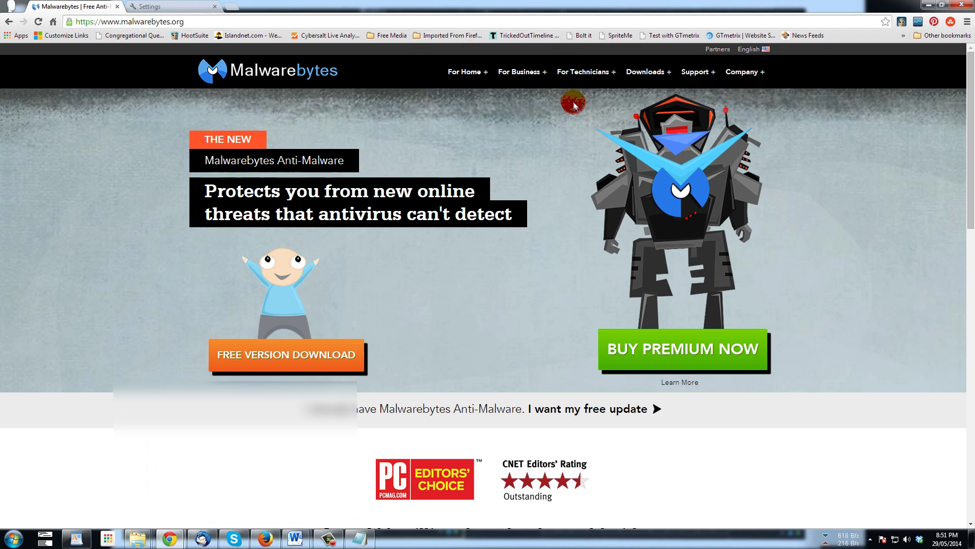
Set Google as Chrome's default search engine and open Manage search engines
left_click(172, 7)
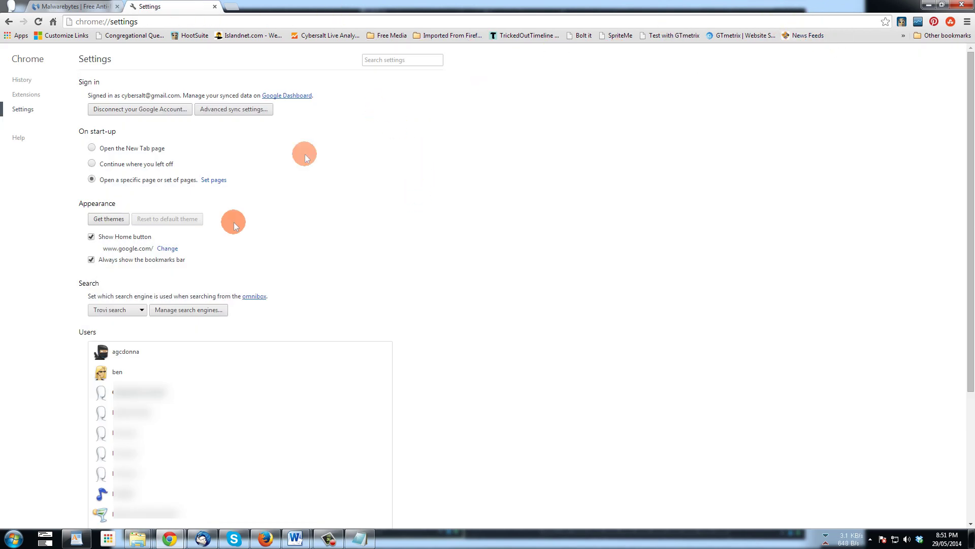
left_click(142, 310)
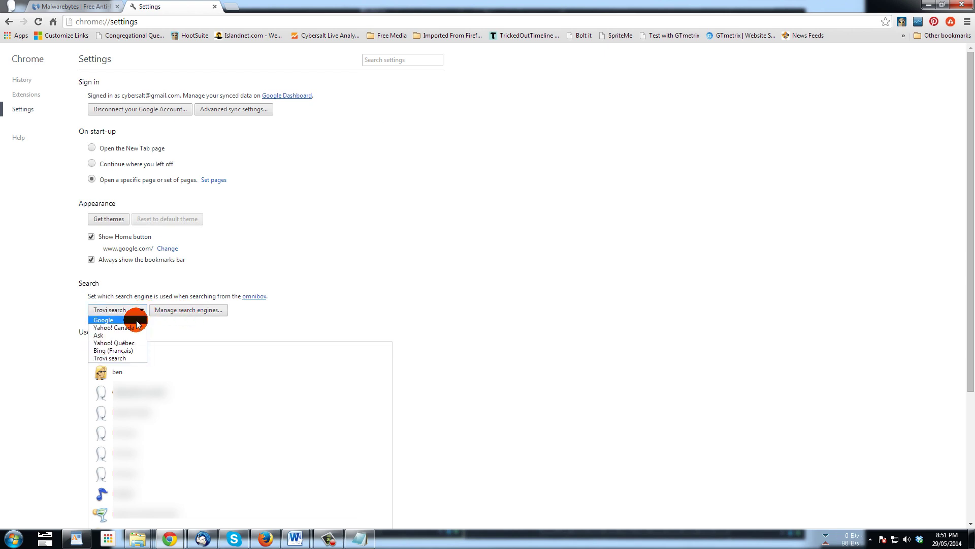
left_click(138, 321)
left_click(183, 311)
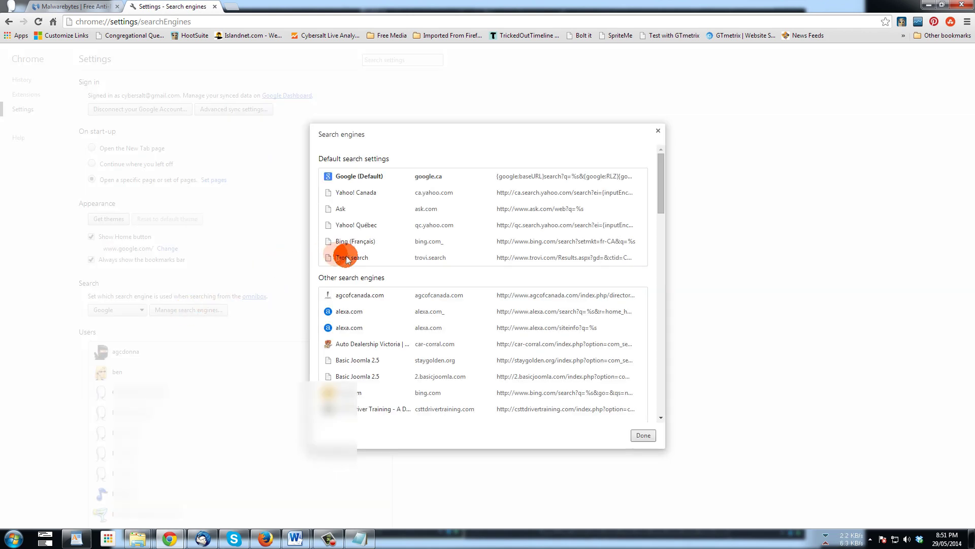
Remove Trovi search, Bing (Français), Yahoo! Québec, Yahoo! Canada and Ask from the search engines
left_click(348, 259)
left_click(333, 257)
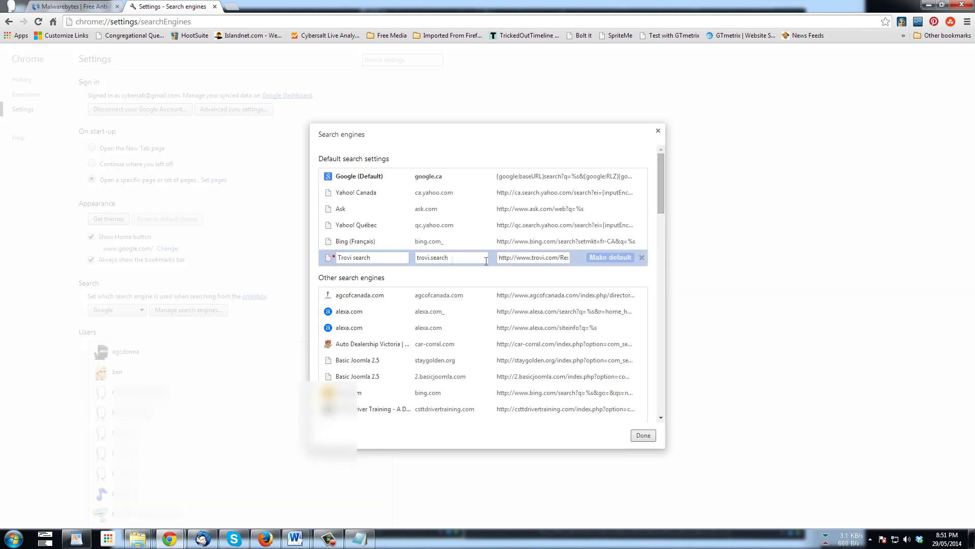
left_click(642, 258)
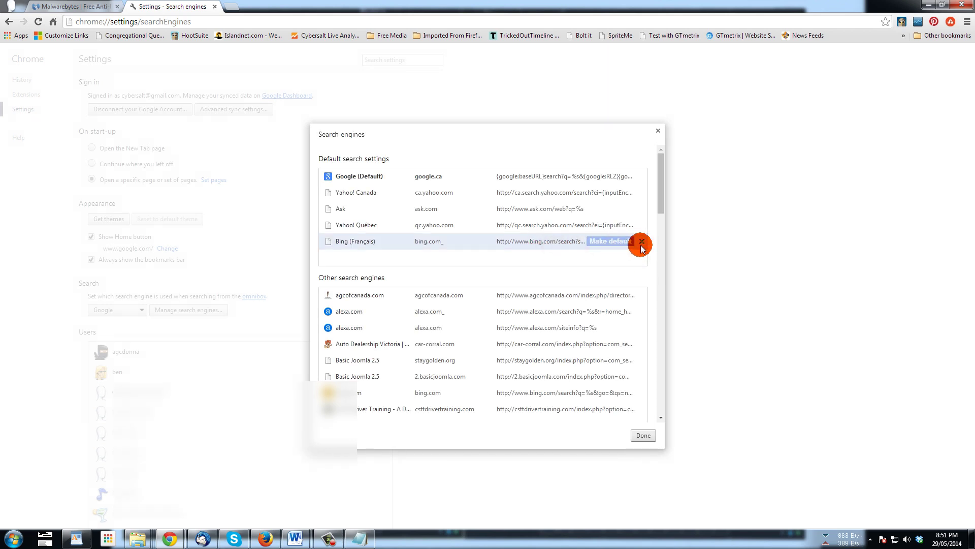
left_click(641, 242)
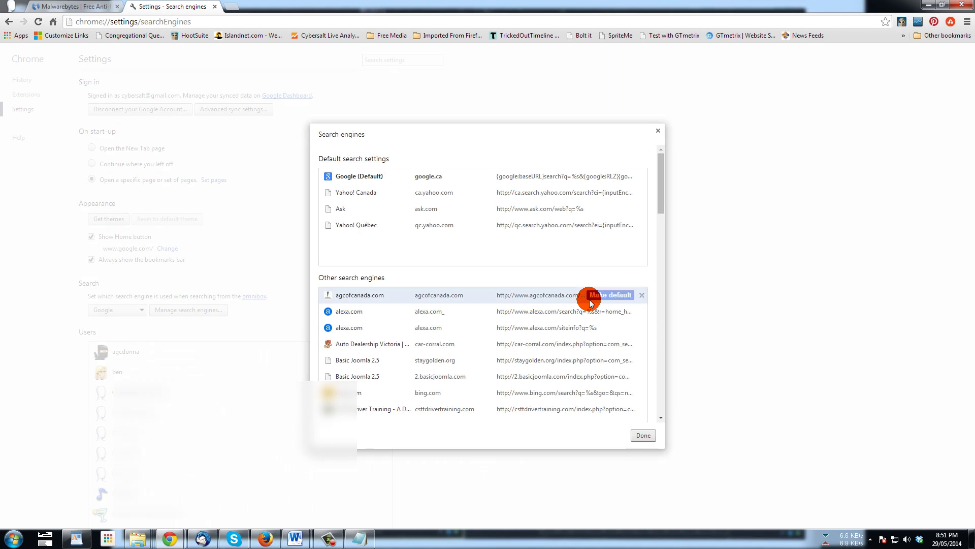
left_click(642, 225)
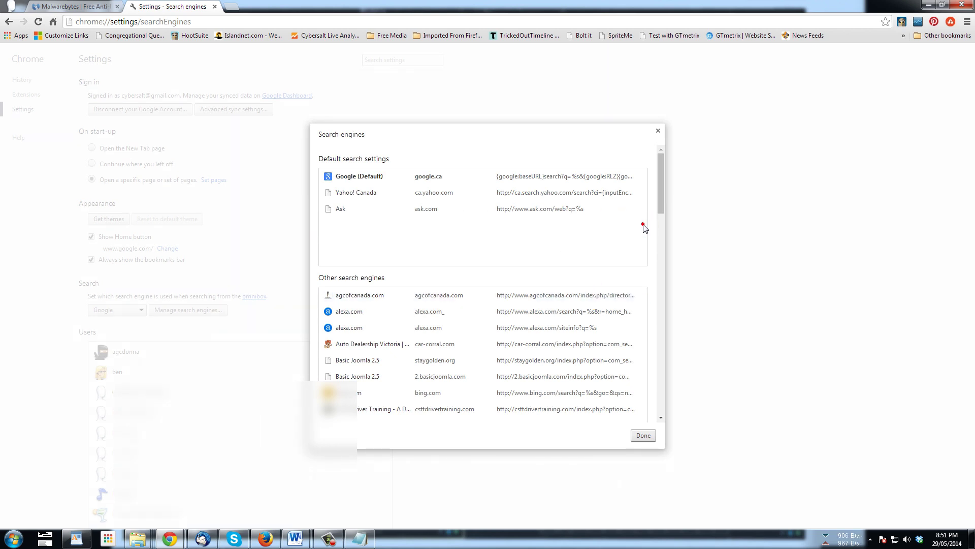
left_click(642, 193)
left_click(642, 193)
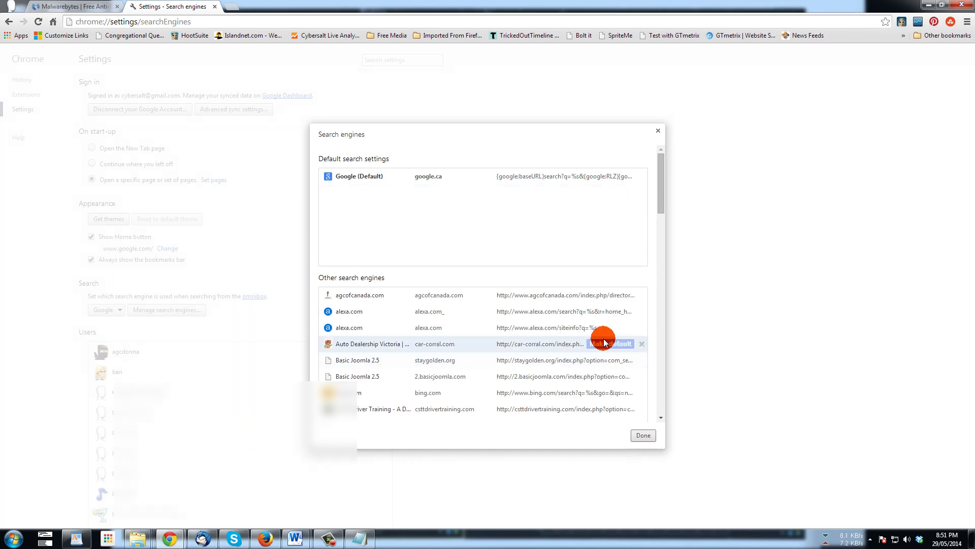
Scroll through the remaining search engines and close the dialog with Done
scroll(562, 337, "down", 3)
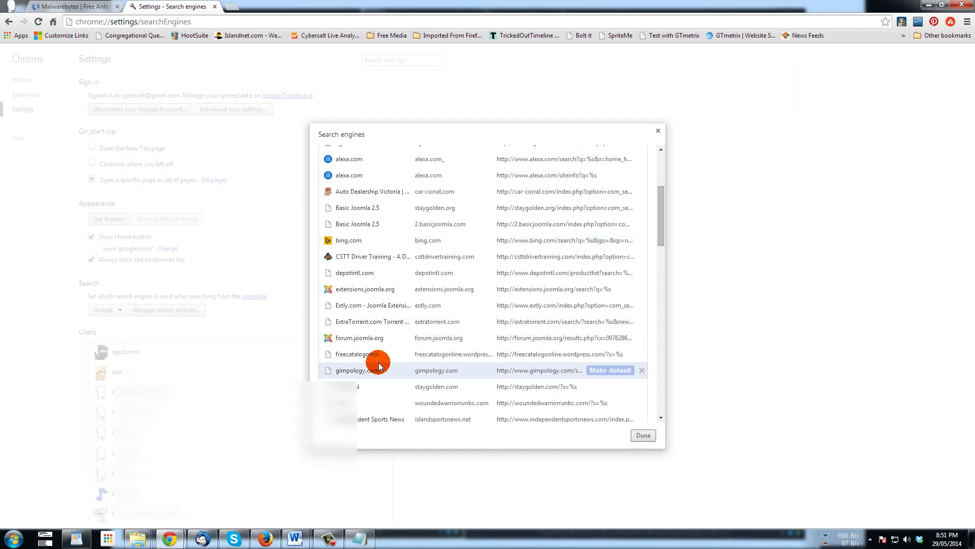
scroll(379, 366, "down", 5)
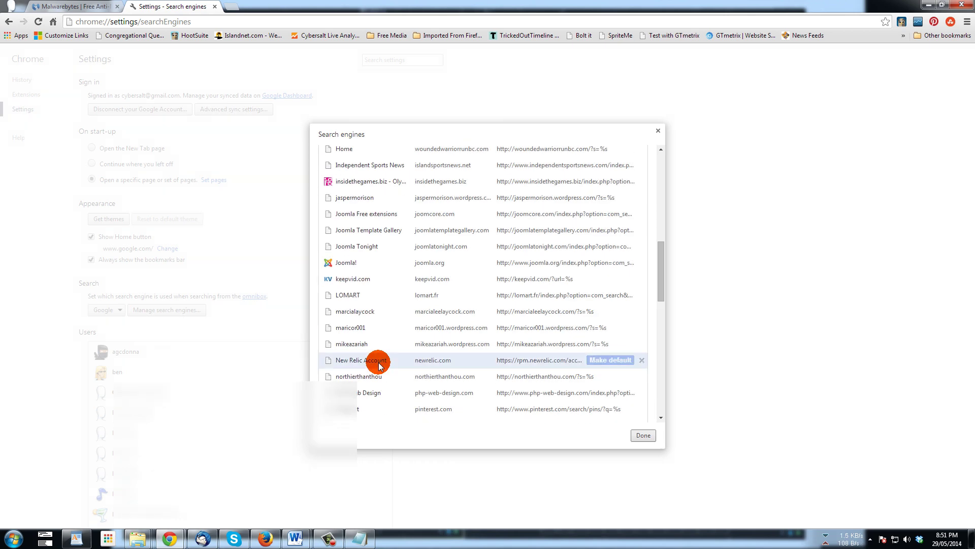
scroll(378, 366, "down", 7)
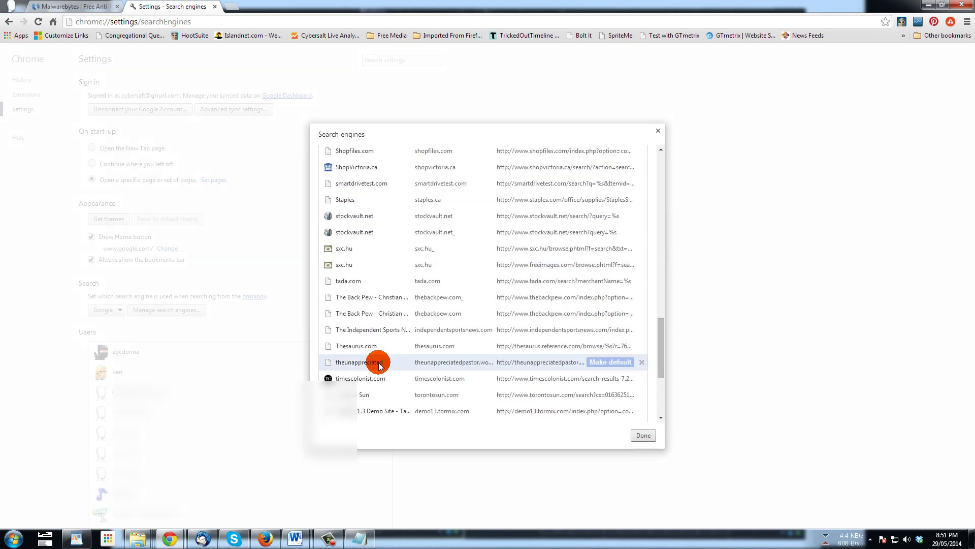
scroll(379, 365, "down", 3)
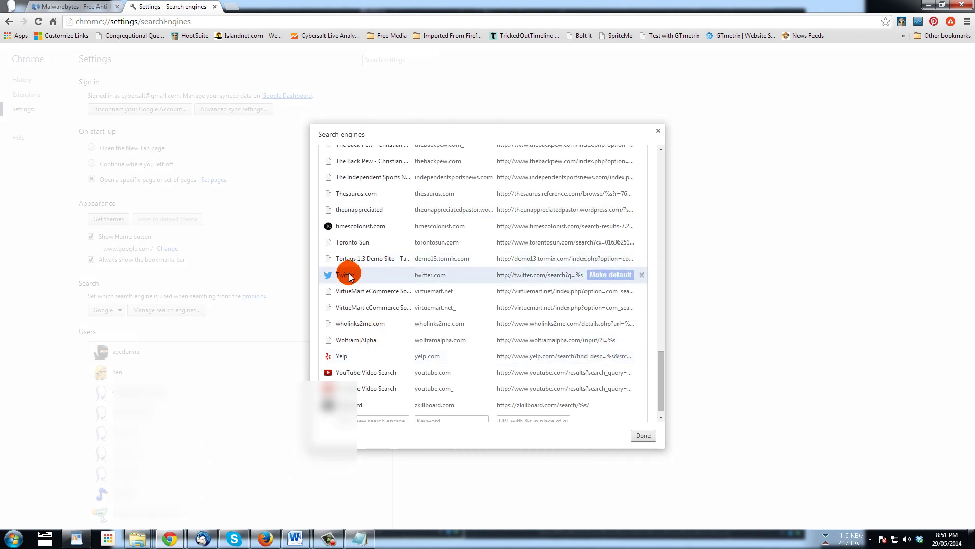
left_click(642, 437)
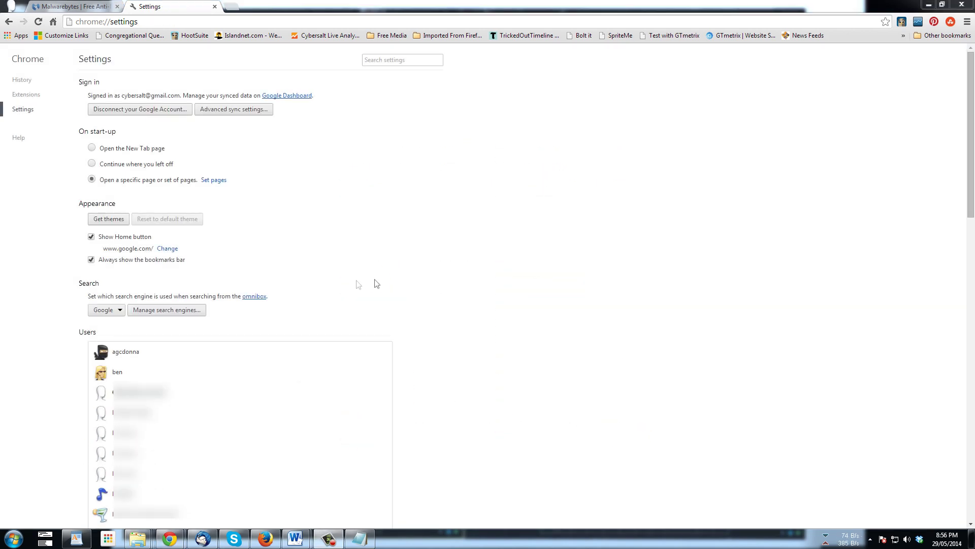
Open a new Chrome tab, which still shows the Trovi search page, then close Chrome
left_click(396, 284)
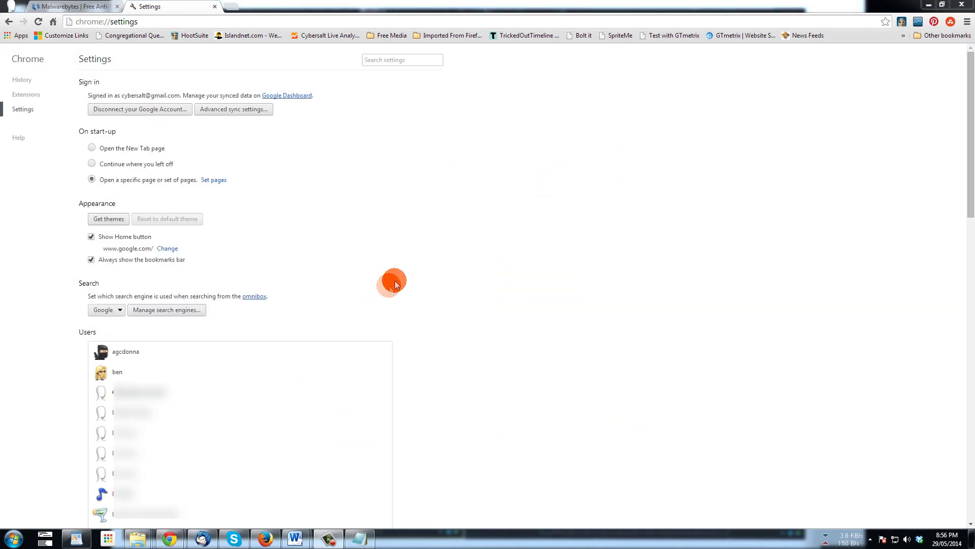
left_click(231, 9)
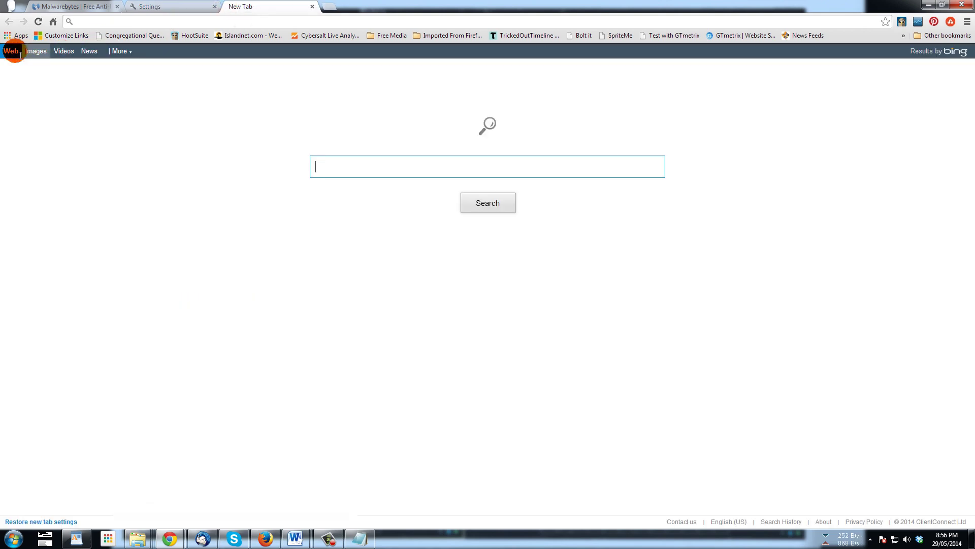
left_click(962, 7)
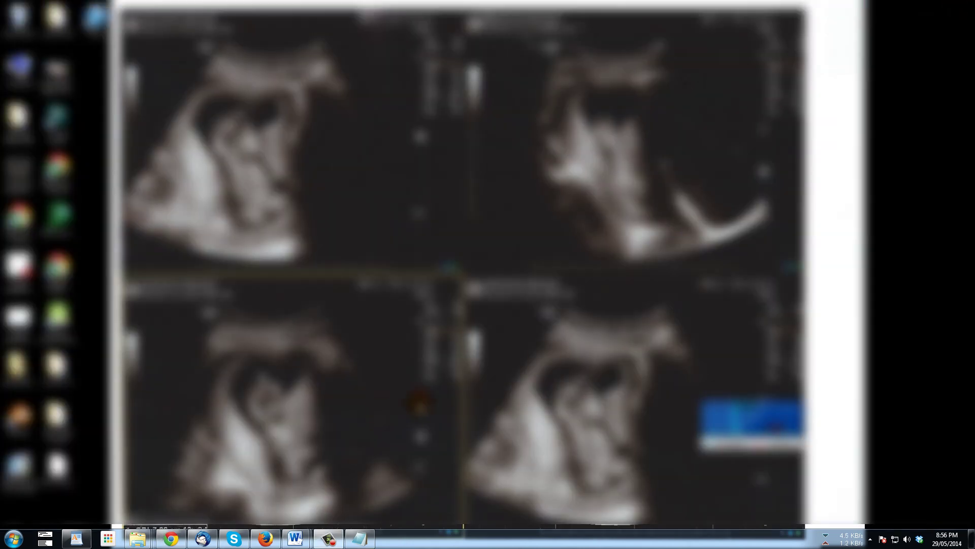
left_click(180, 541)
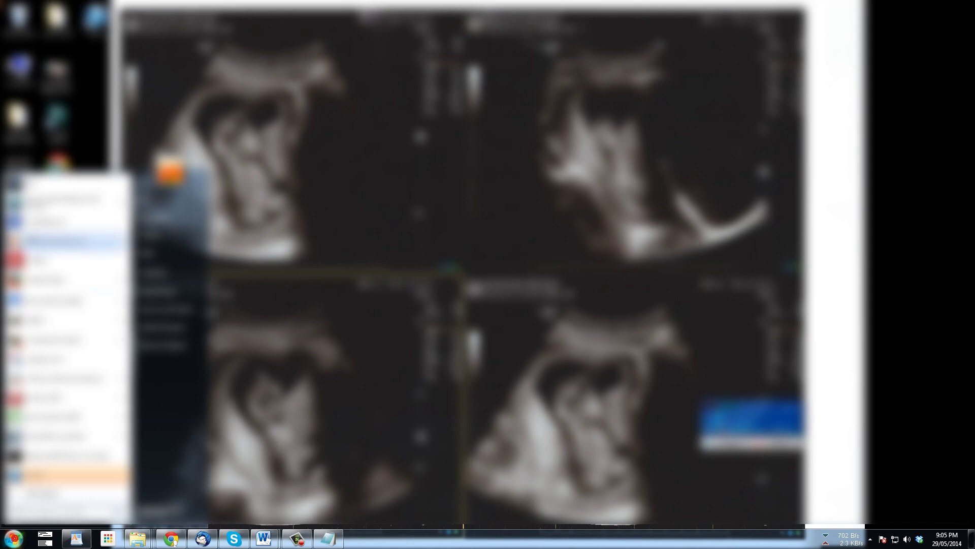
Launch Firefox from the taskbar, landing on trovi.com, and open its hamburger menu
left_click(17, 269)
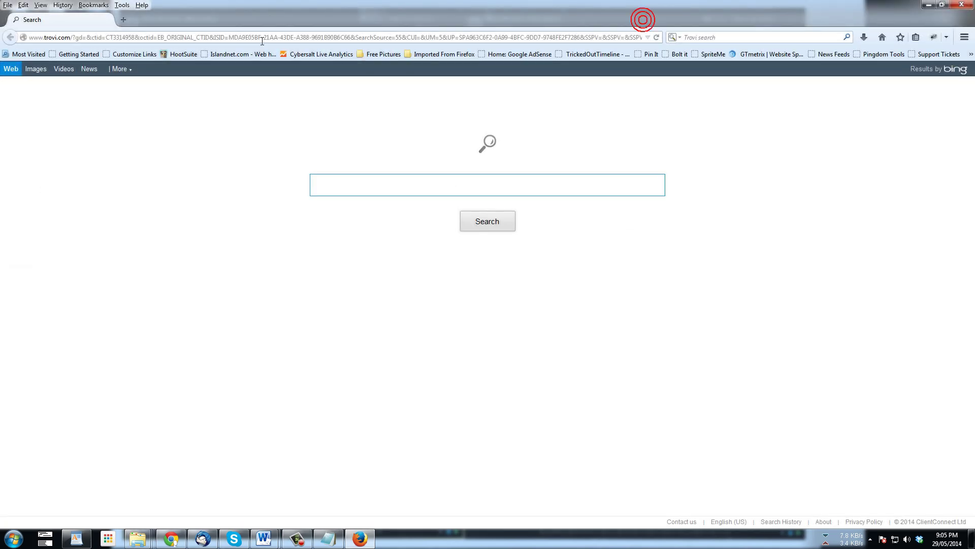
left_click(964, 37)
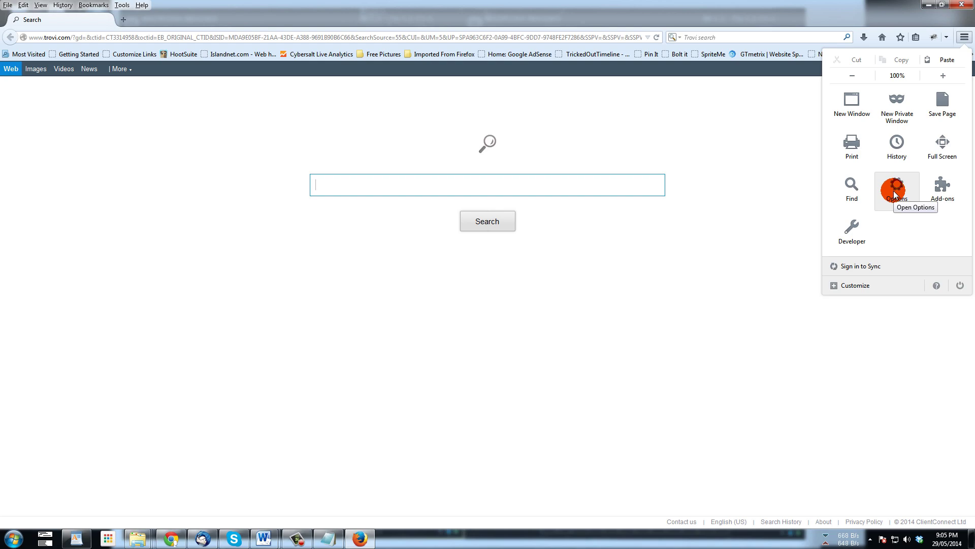
left_click(941, 187)
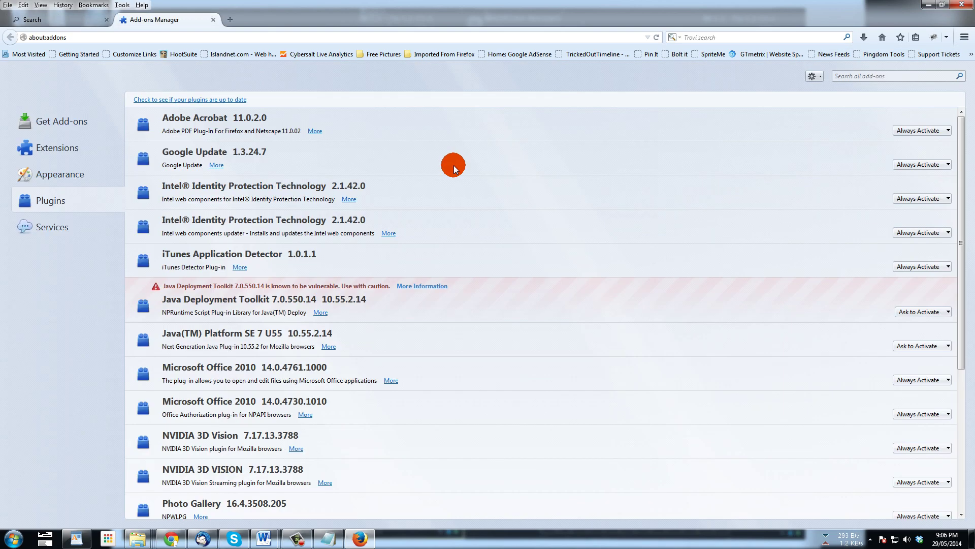
scroll(249, 160, "down", 3)
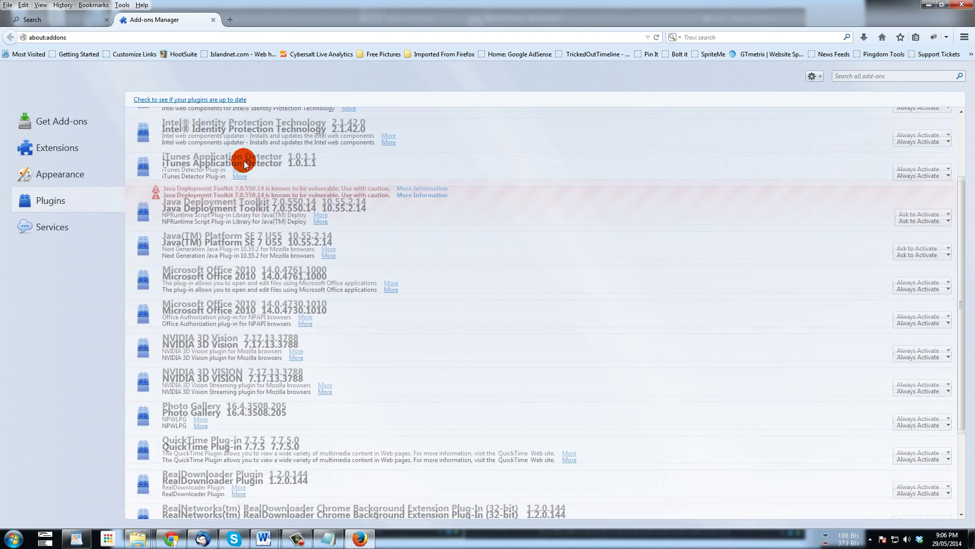
scroll(244, 164, "down", 3)
scroll(244, 166, "up", 3)
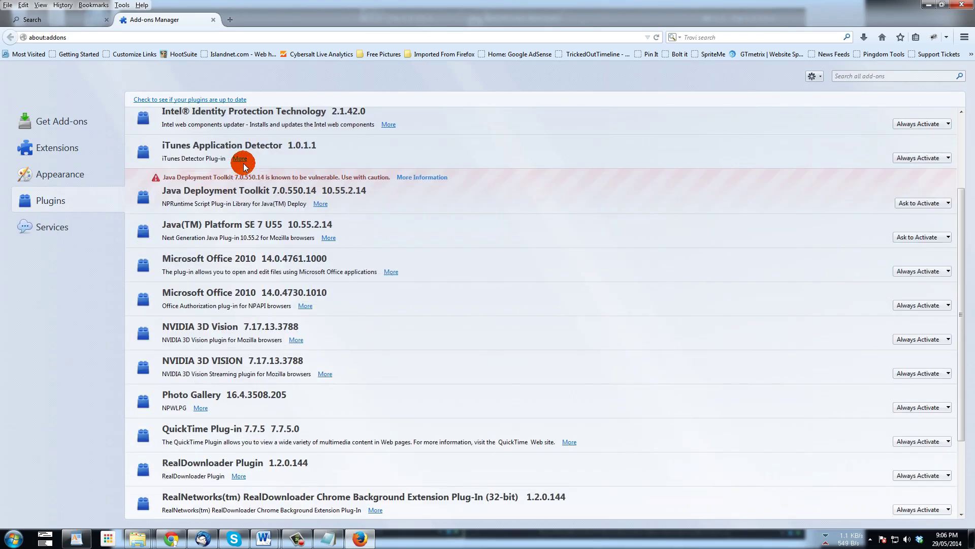
scroll(243, 163, "up", 3)
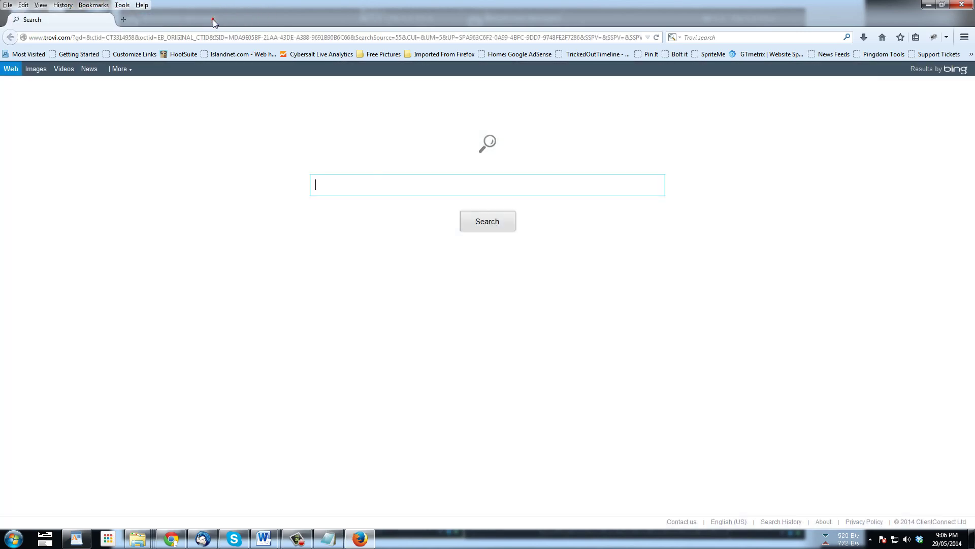
left_click(964, 37)
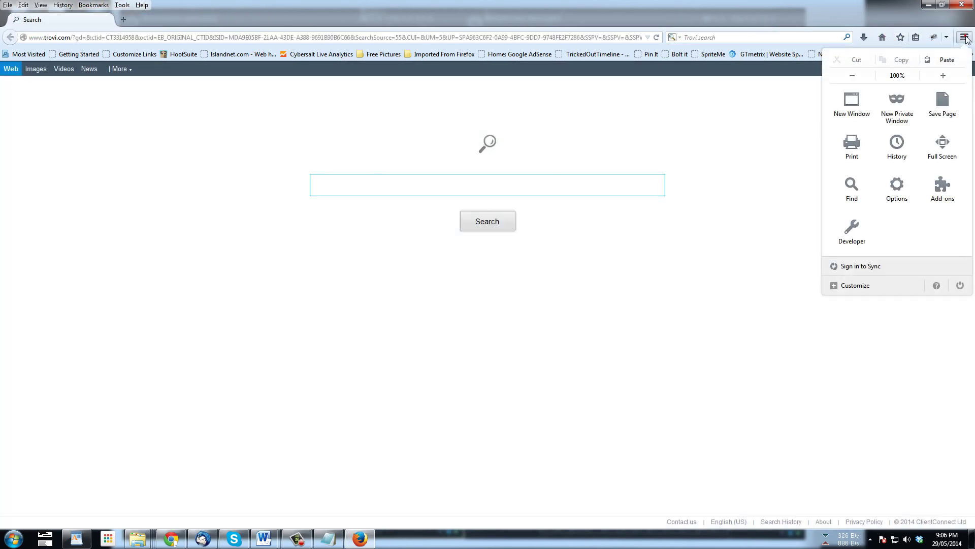
left_click(895, 182)
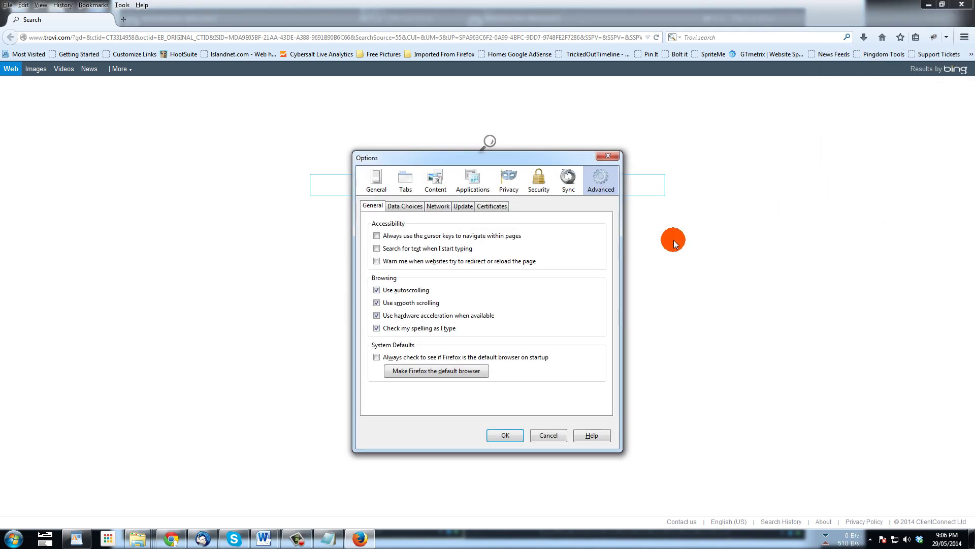
left_click(374, 181)
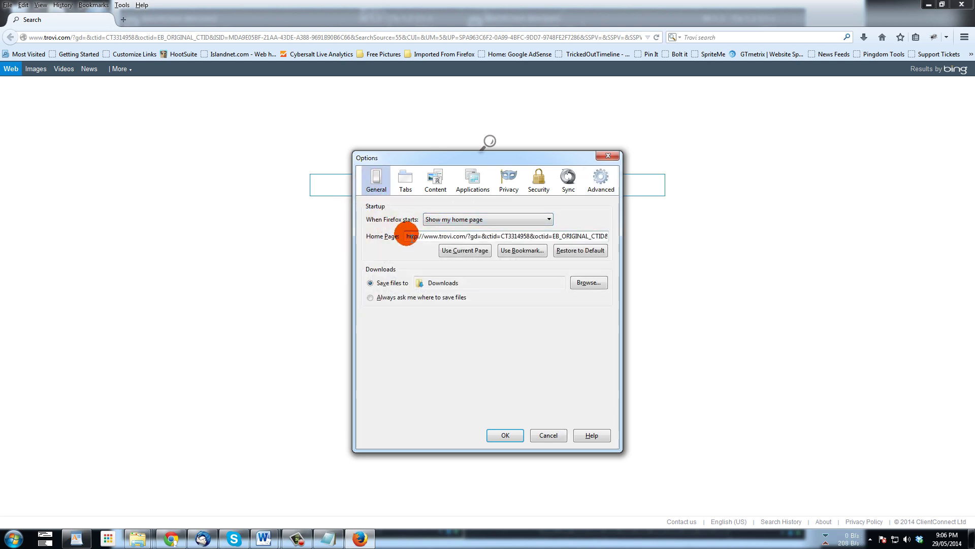
left_click(446, 236)
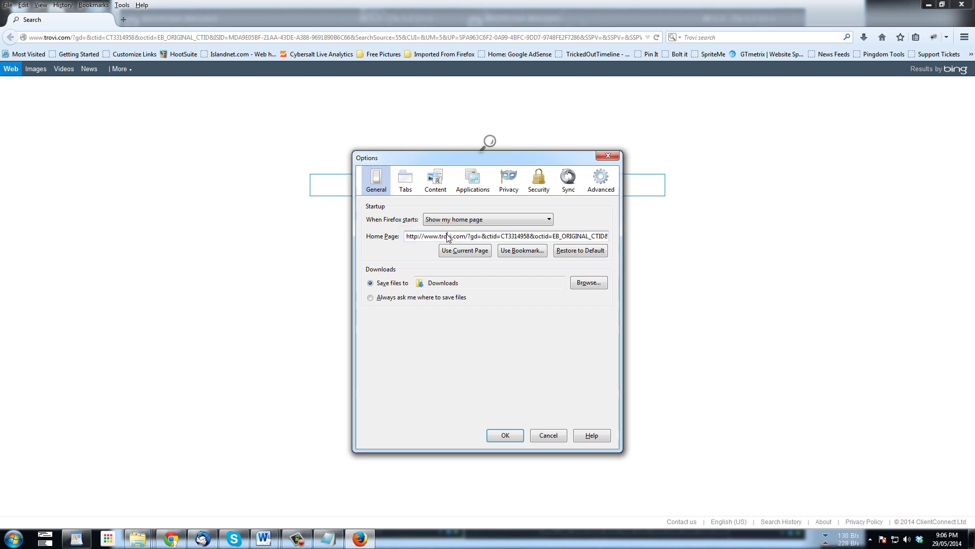
left_click_drag(408, 237, 656, 237)
key("Delete")
type("http://w")
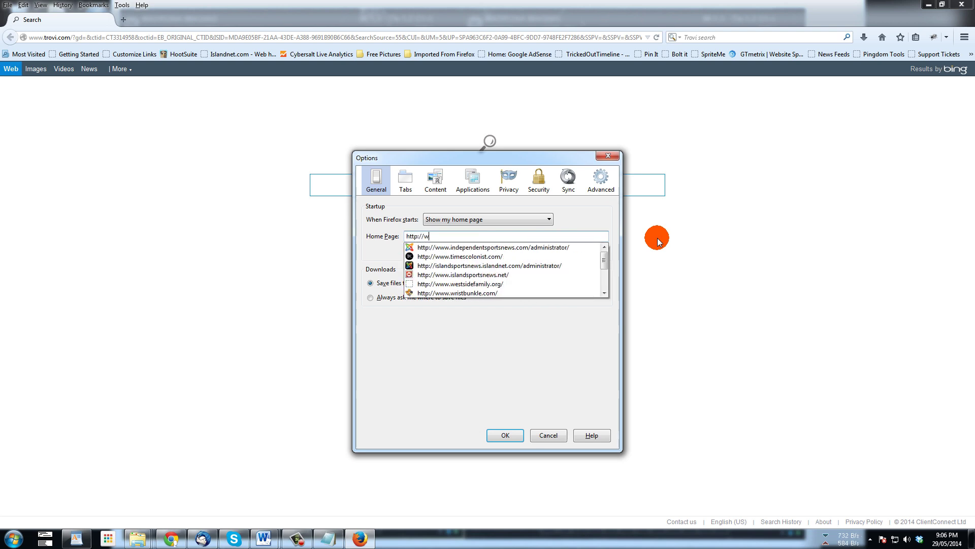
type("ww.g")
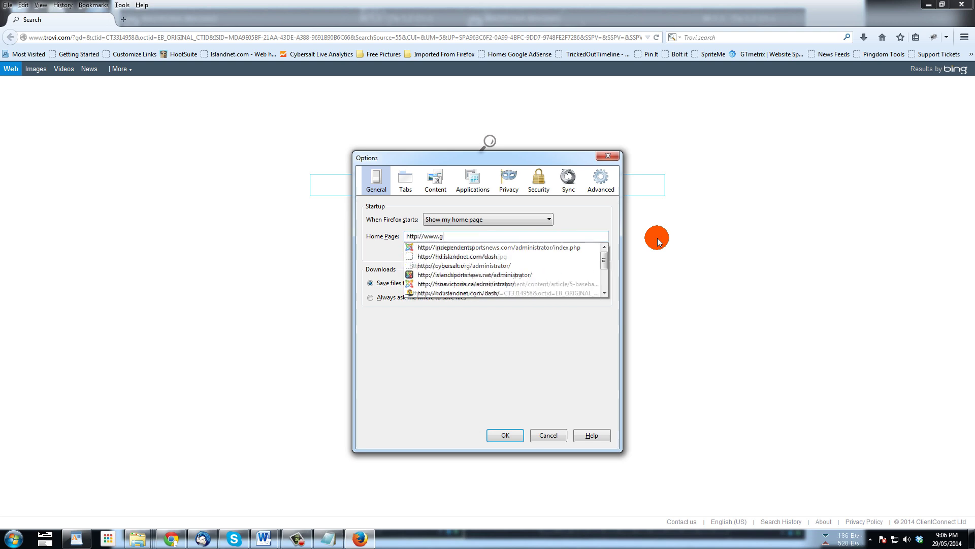
type("oogle.com")
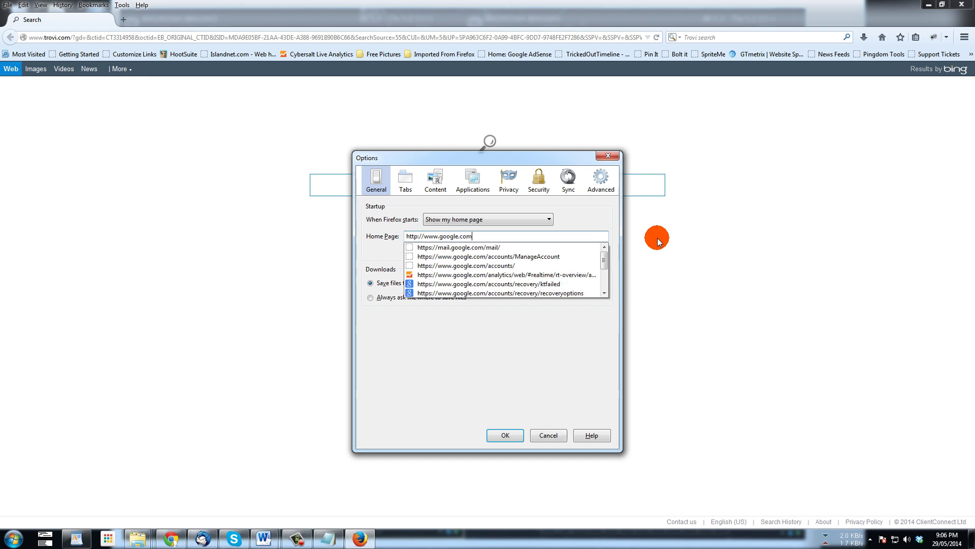
key("Return")
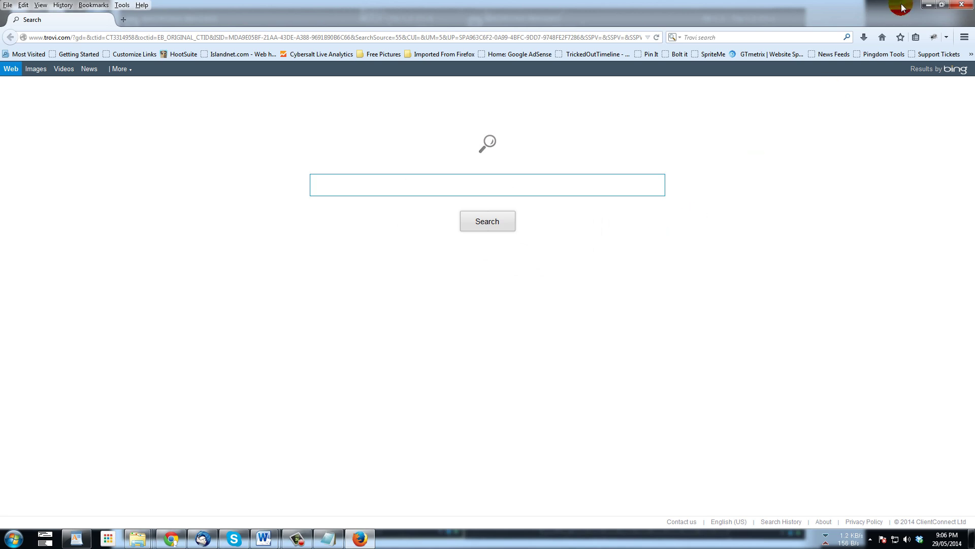
left_click(961, 5)
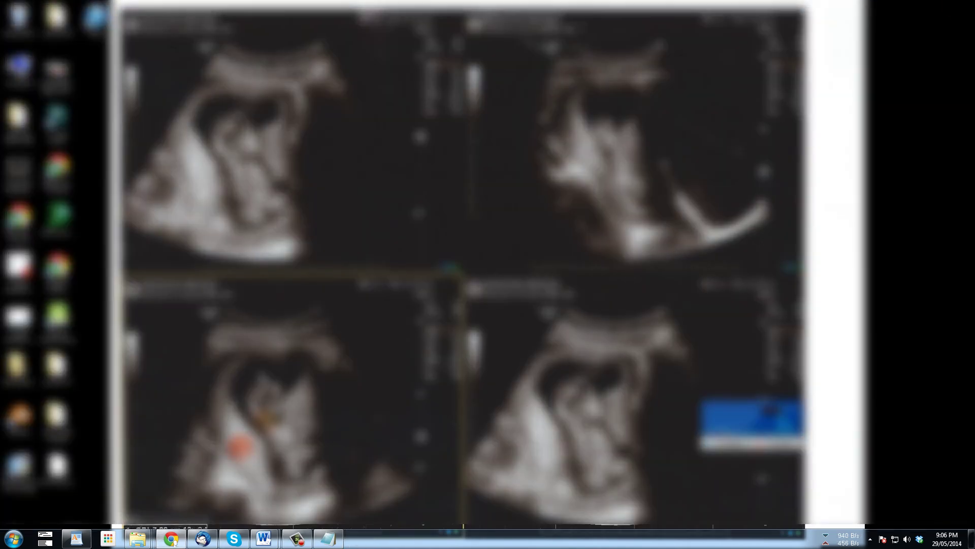
left_click(20, 536)
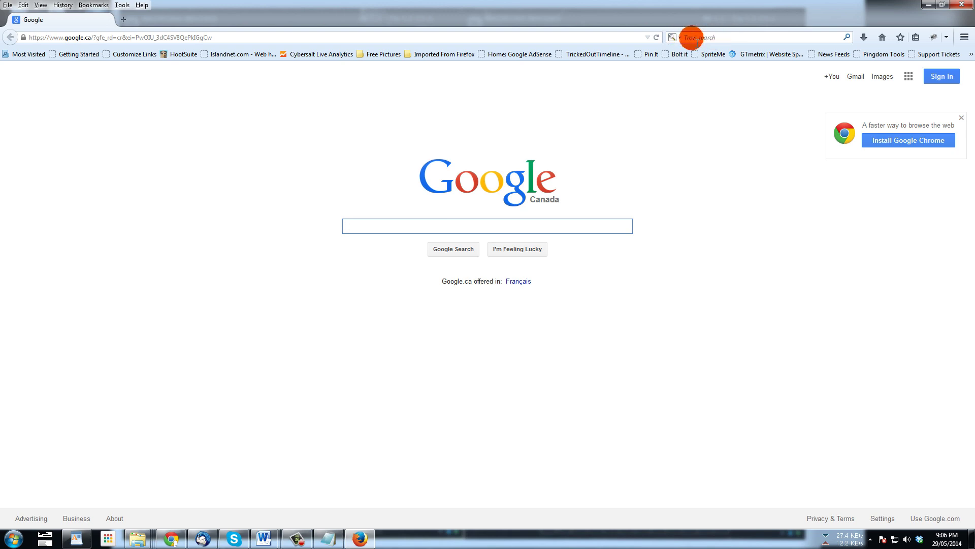
Remove Trovi search from Firefox's search engines, leaving Google, and open a new tab
right_click(747, 39)
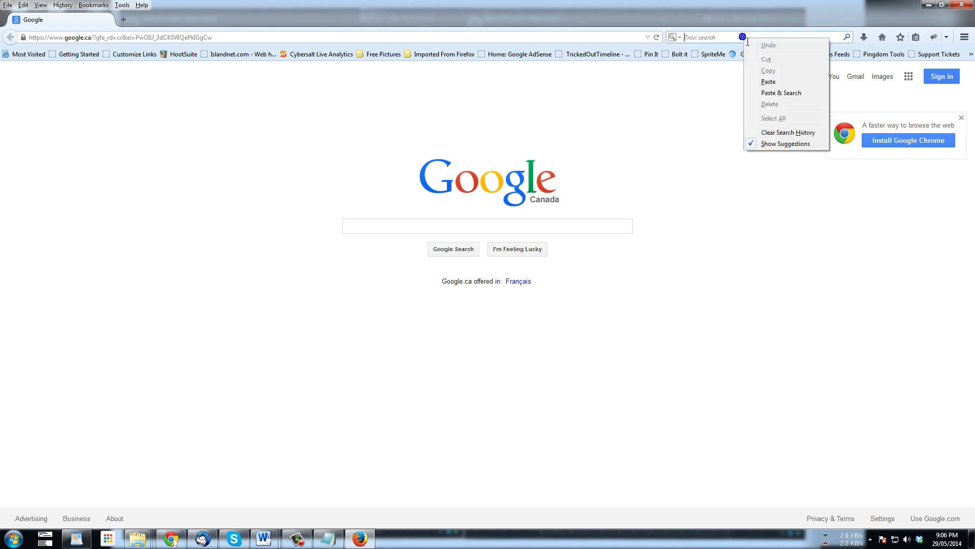
left_click(677, 37)
left_click(679, 39)
left_click_drag(680, 38, 693, 76)
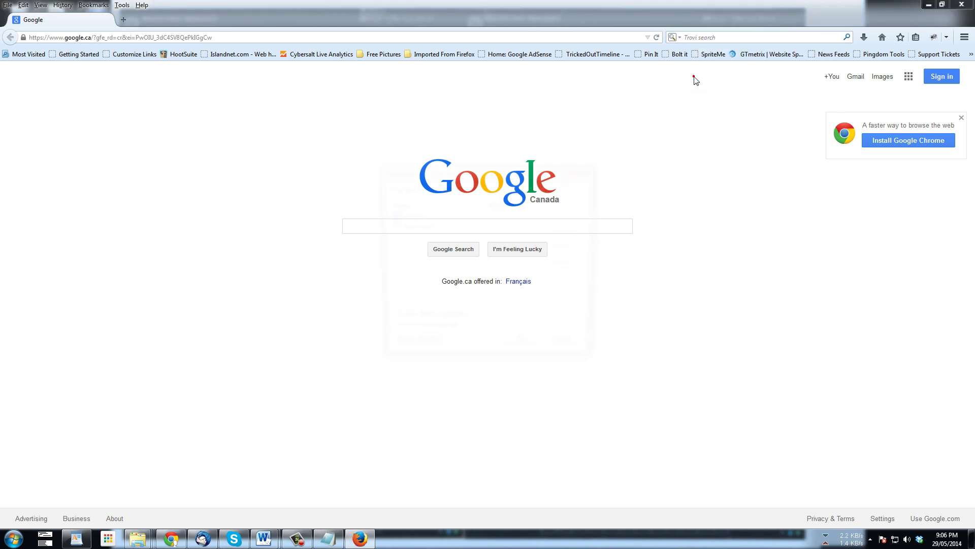
left_click(410, 229)
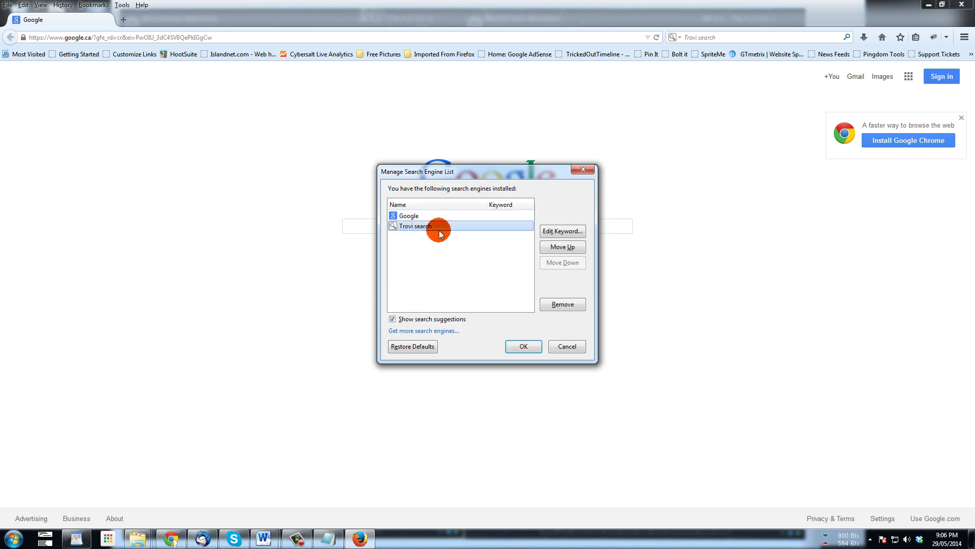
left_click(563, 303)
left_click(434, 220)
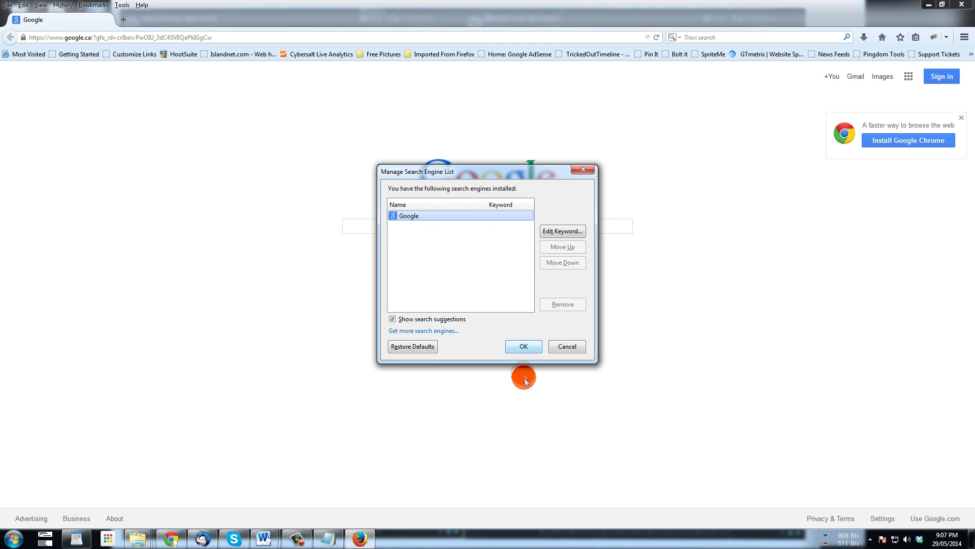
left_click(523, 346)
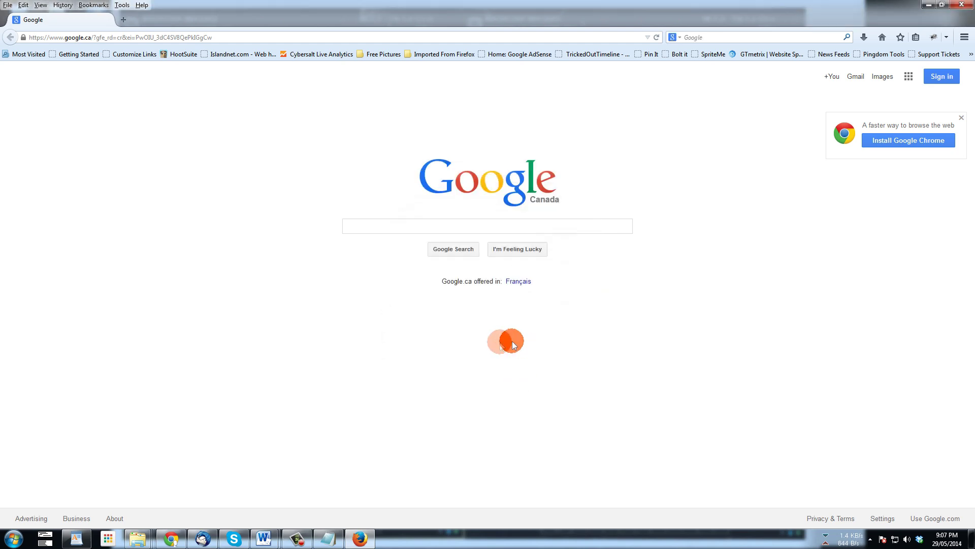
left_click(123, 19)
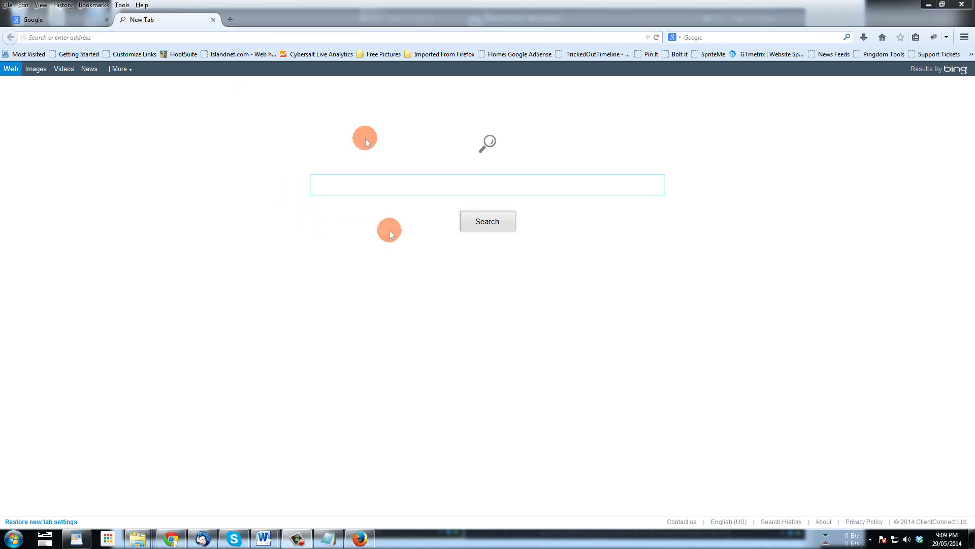
Load about:config in the new tab and accept its warranty warning
left_click(245, 41)
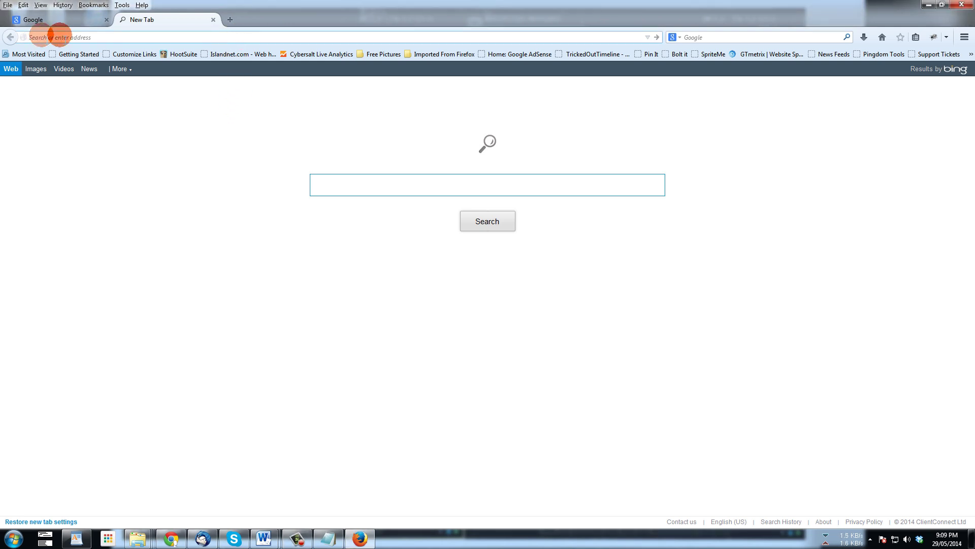
left_click(93, 37)
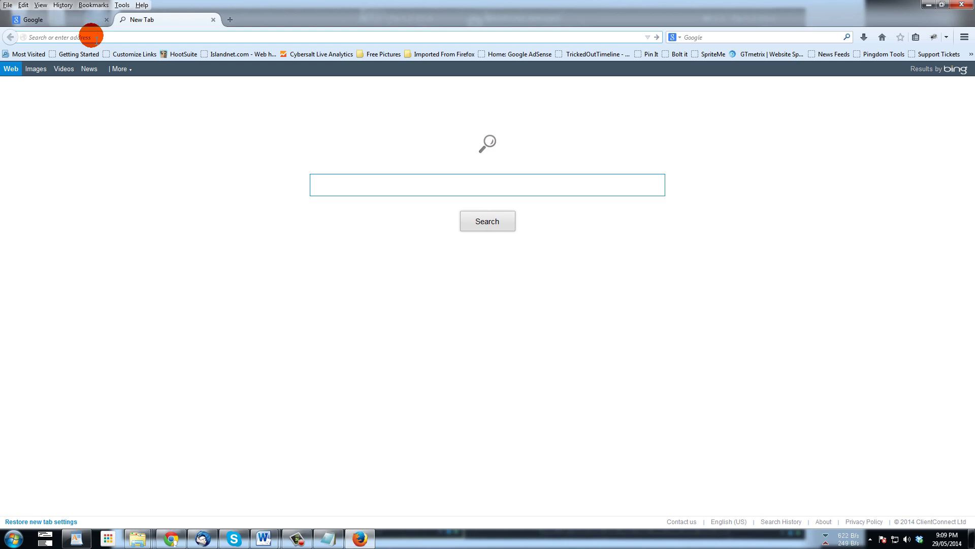
type("about")
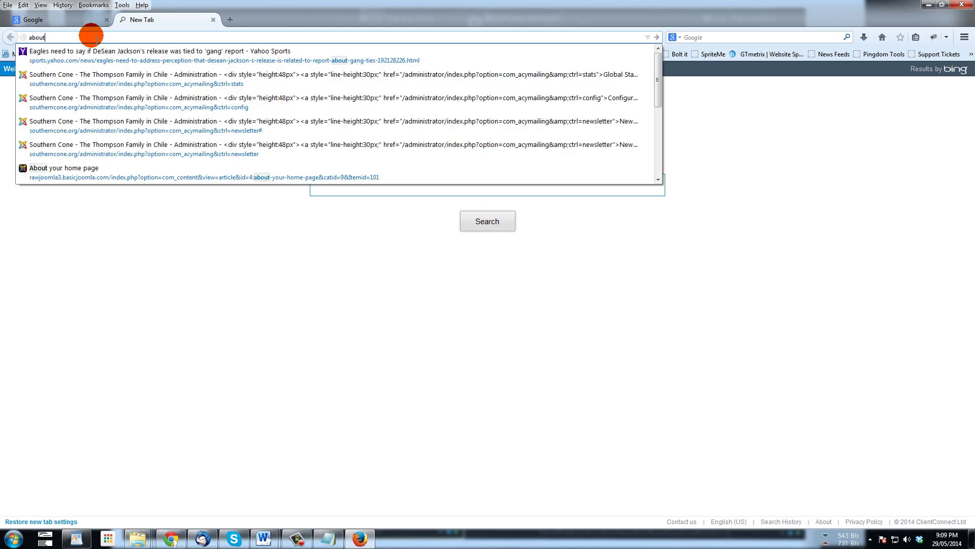
type(":")
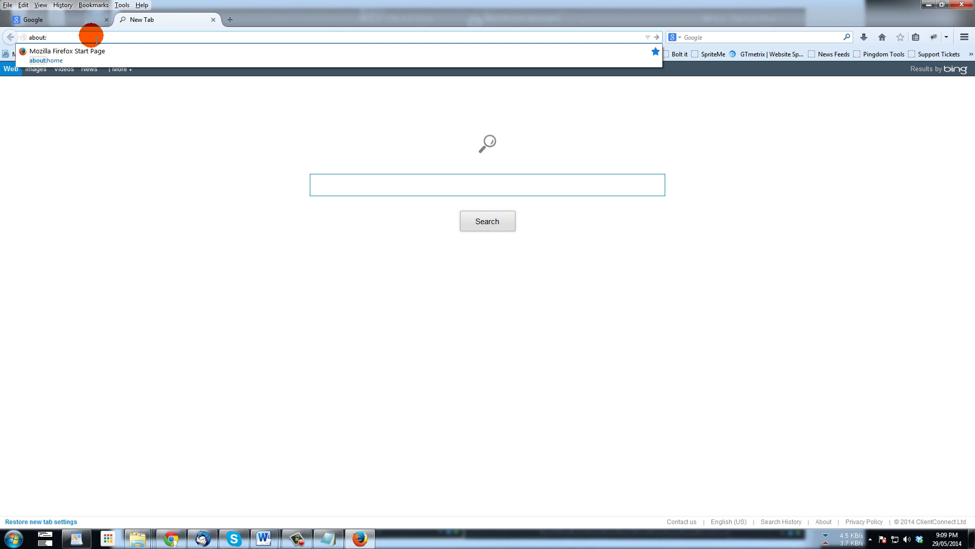
type("config")
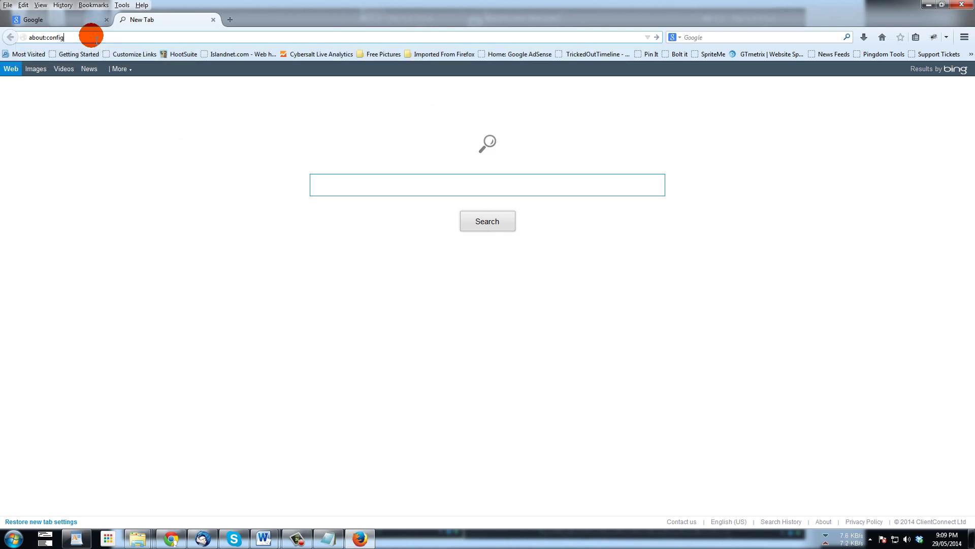
key("Return")
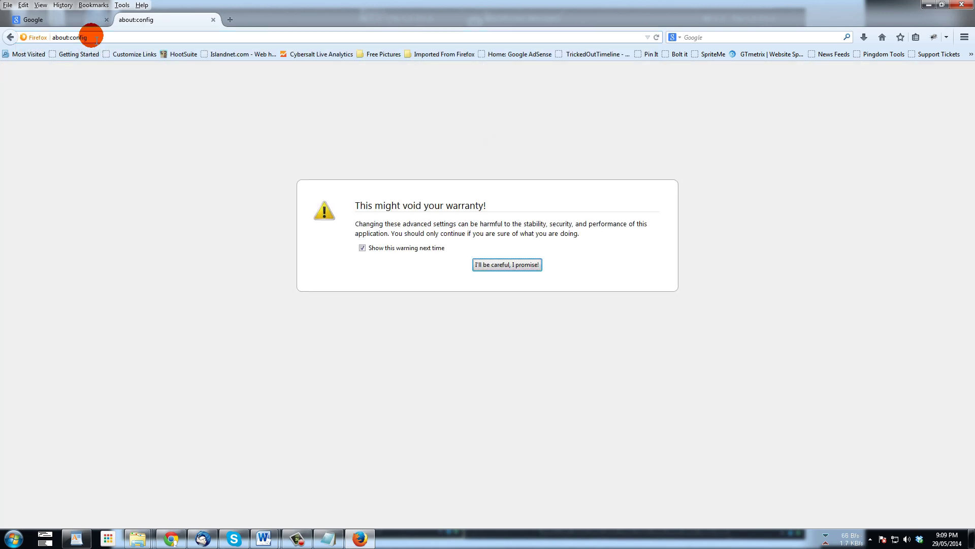
left_click(497, 267)
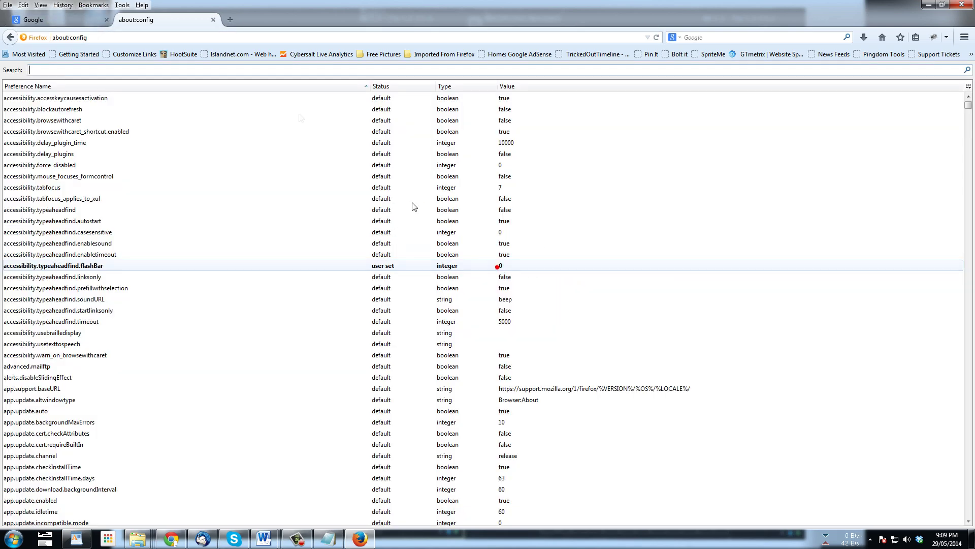
left_click(202, 73)
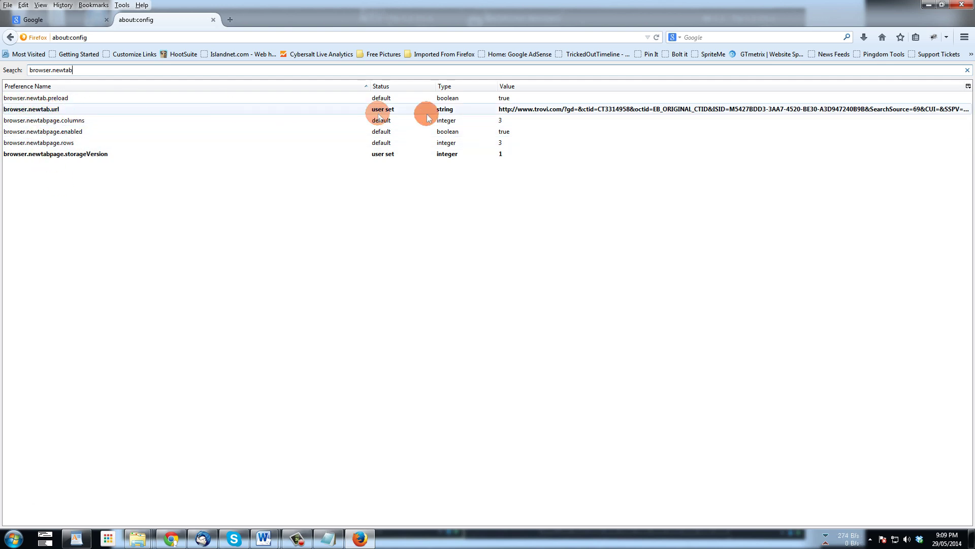
right_click(48, 110)
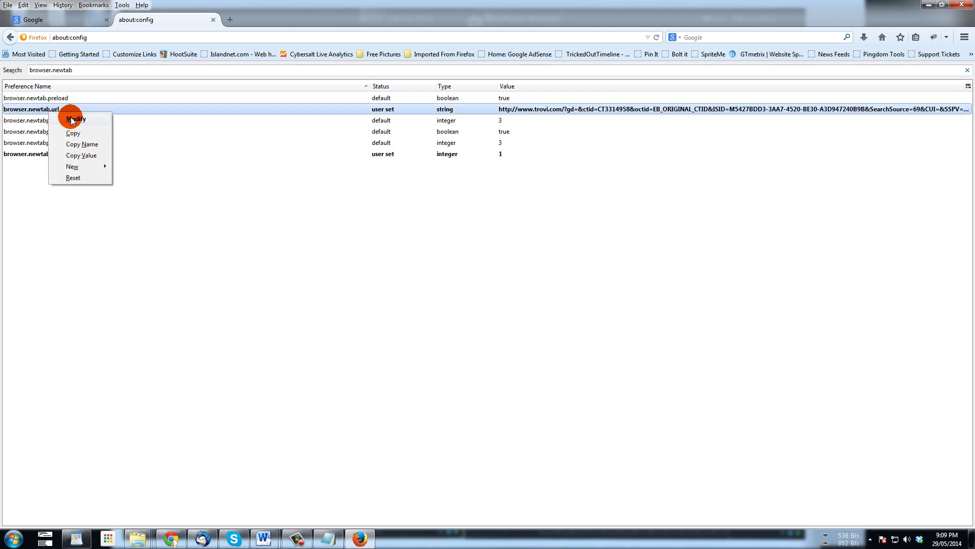
left_click(72, 119)
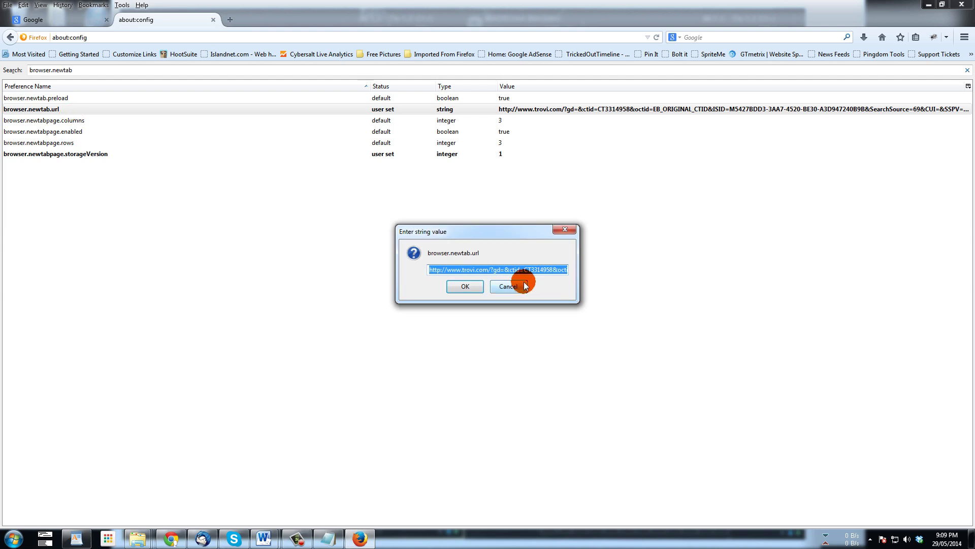
type("http://www.google.com")
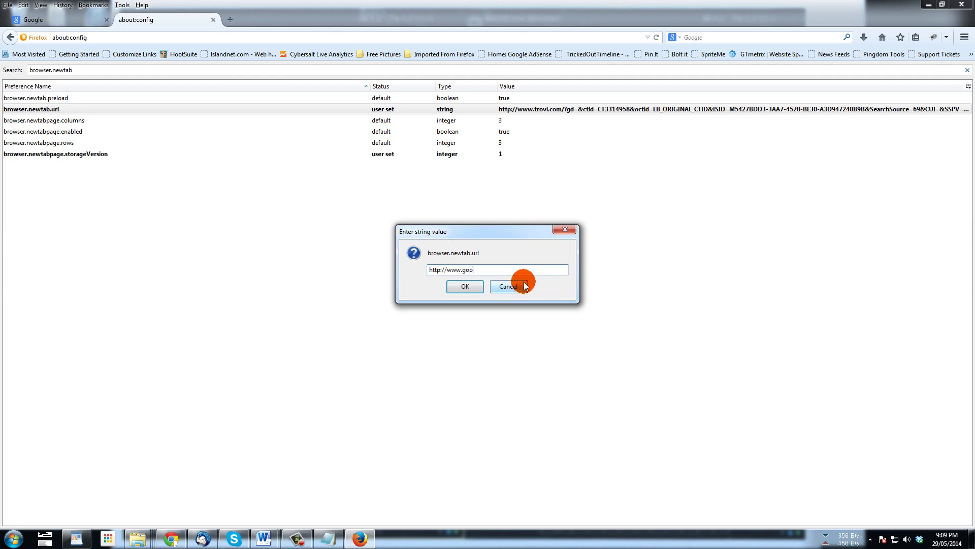
left_click(477, 287)
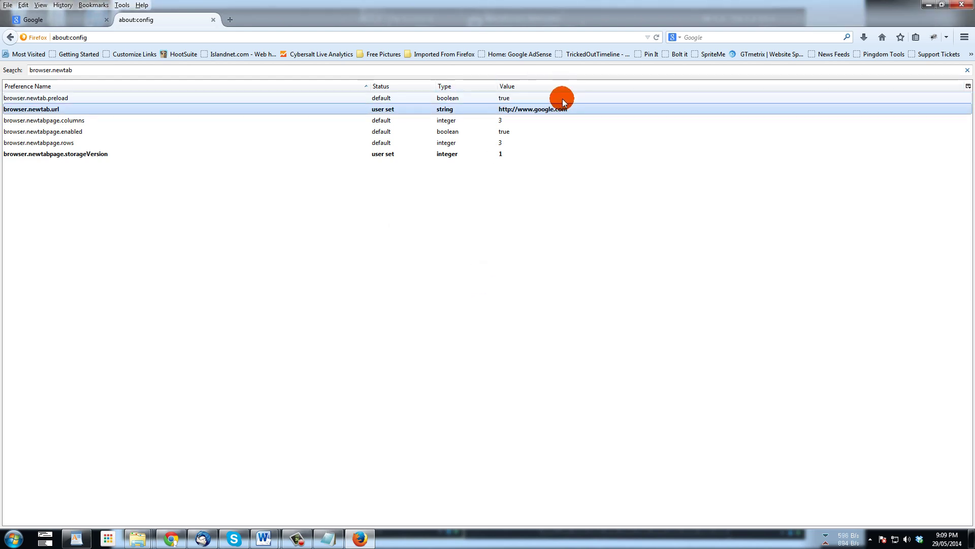
Close about:config and confirm a fresh tab now opens Google, then close it
left_click(214, 20)
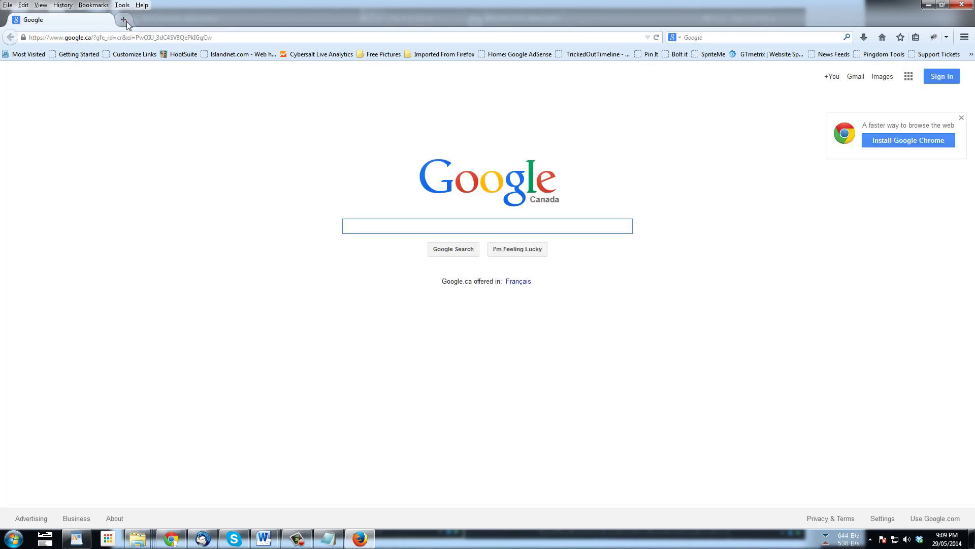
left_click(123, 21)
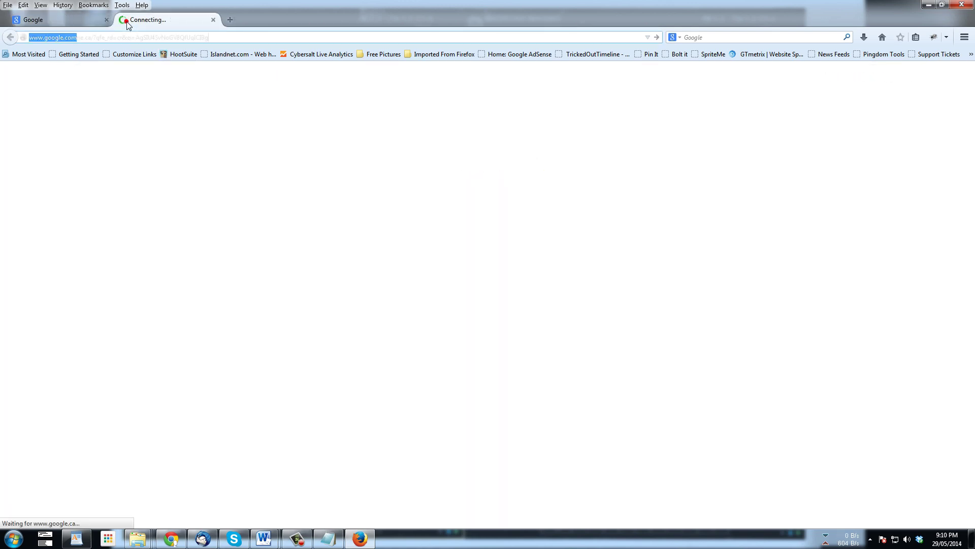
left_click(213, 20)
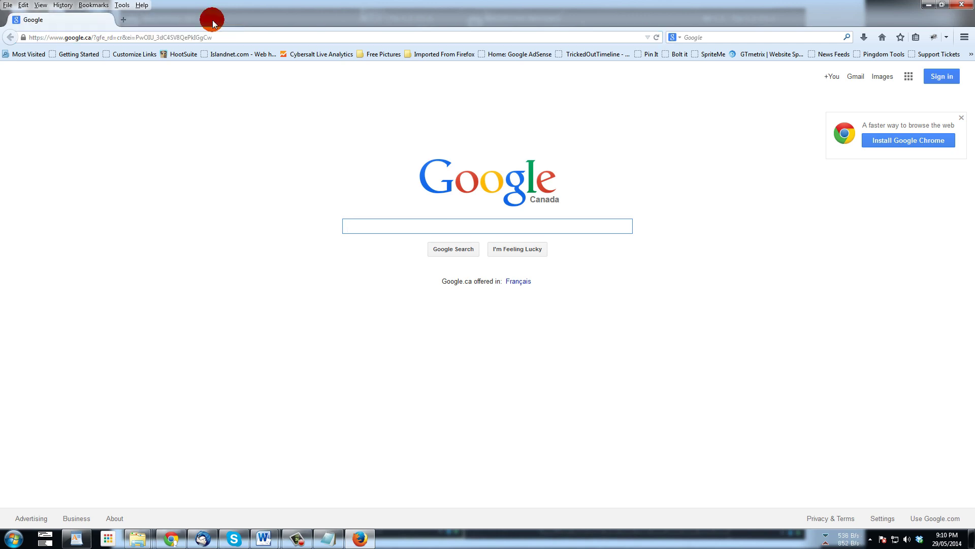
Launch Internet Explorer via Start menu search 'explo', opening on Google Canada
left_click(14, 538)
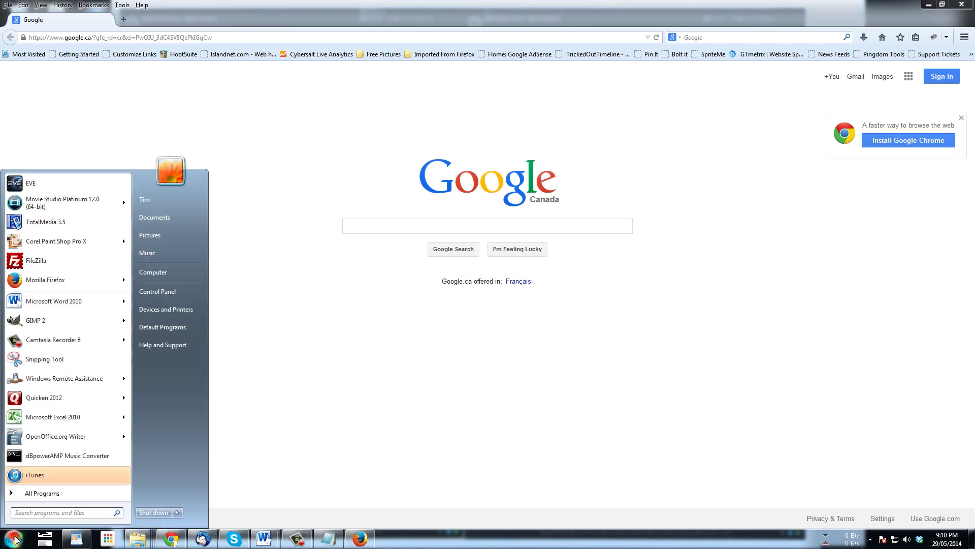
left_click(21, 514)
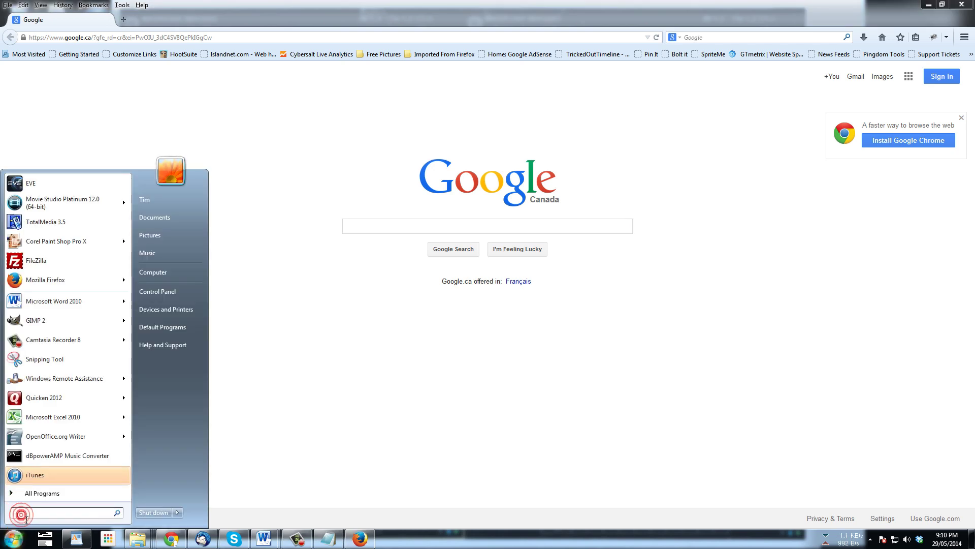
type("expl")
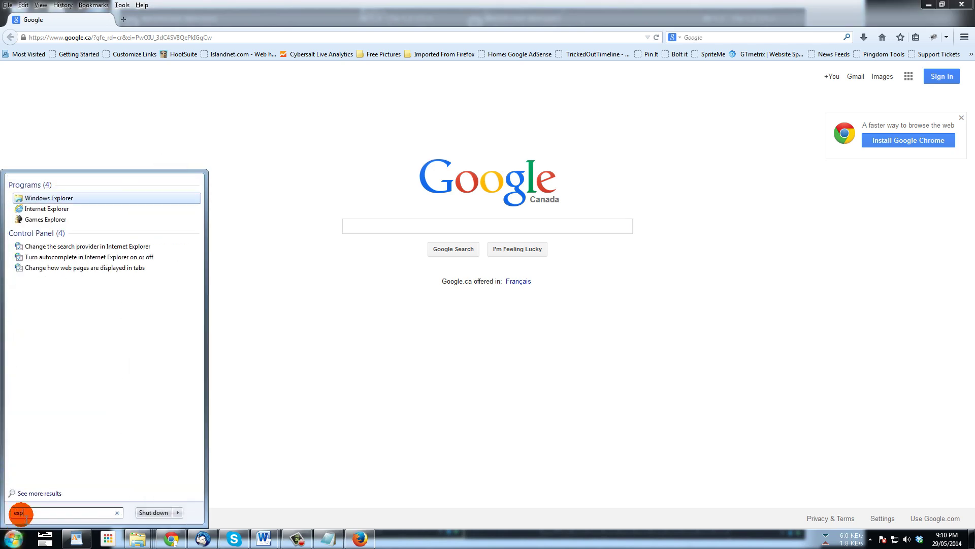
type("o")
left_click(56, 208)
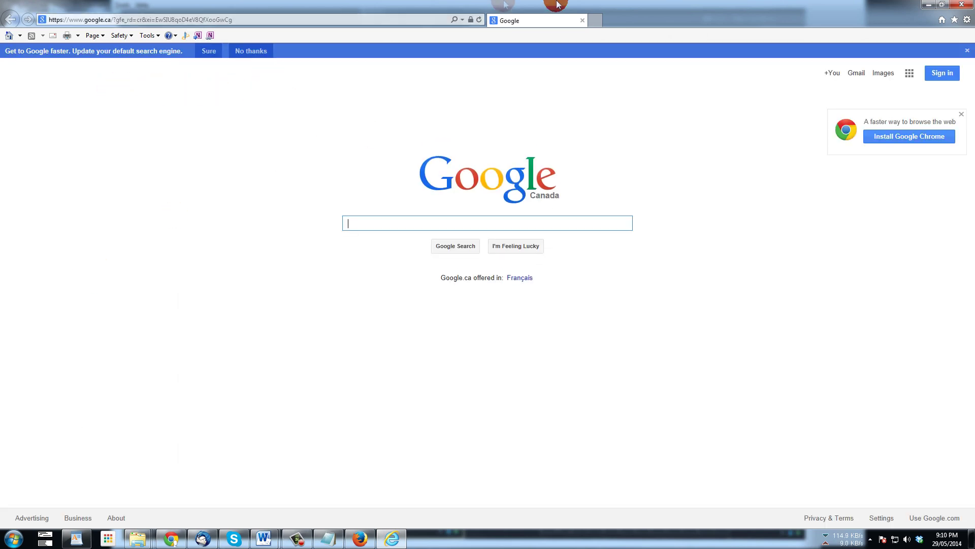
left_click(542, 22)
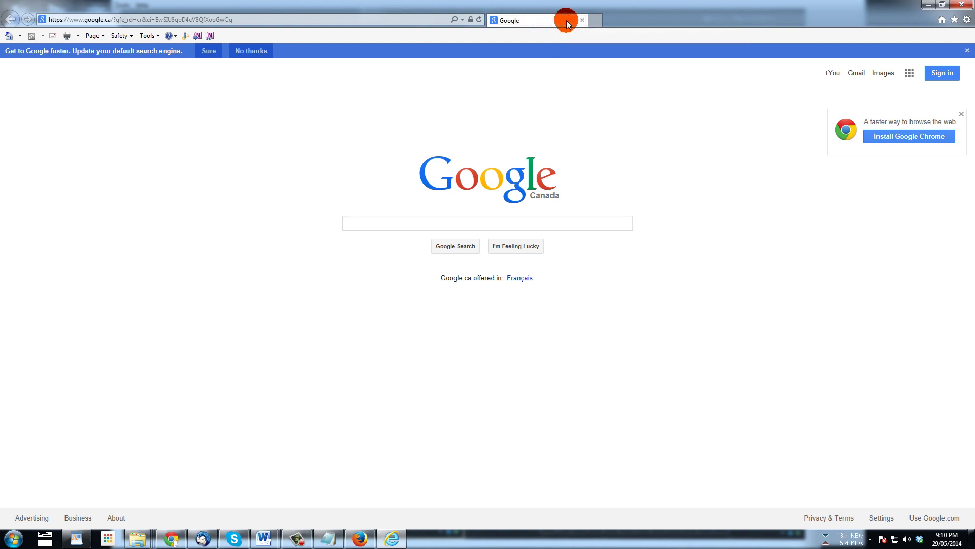
right_click(521, 21)
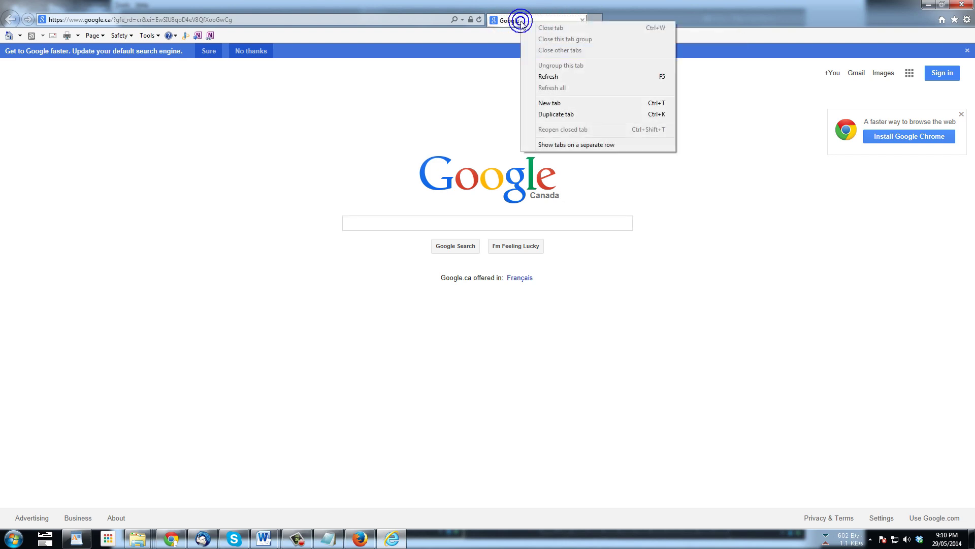
left_click(479, 96)
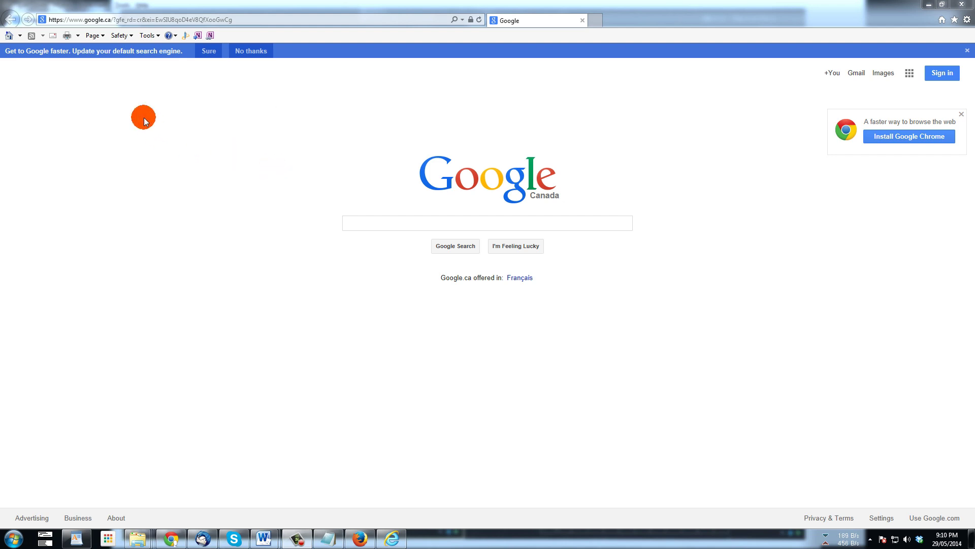
Accept the 'Get to Google faster' offer and replace the existing Google search provider
left_click(210, 51)
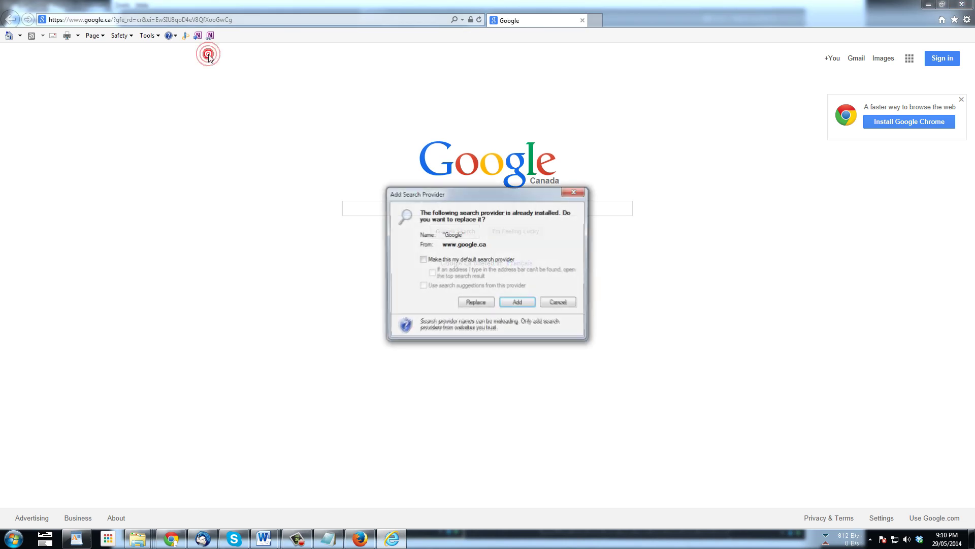
left_click(476, 303)
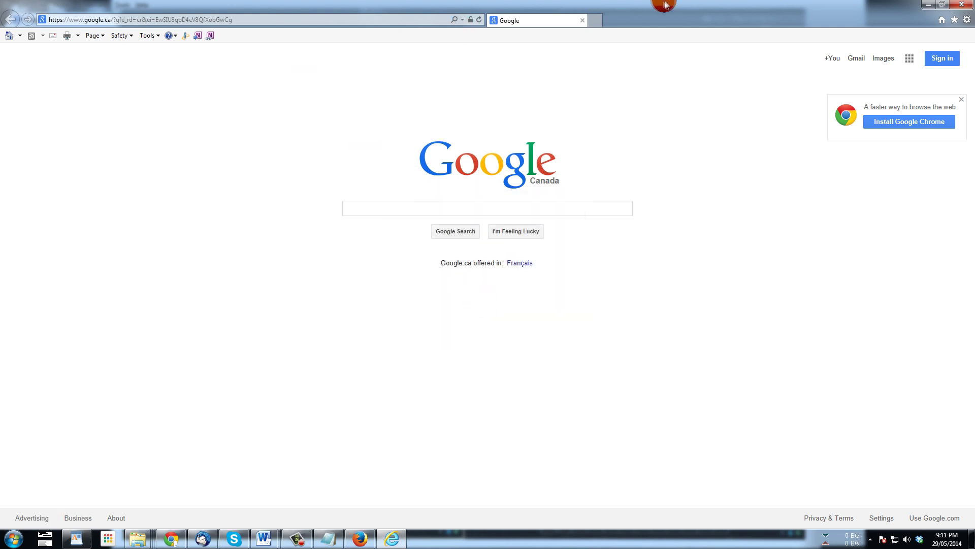
Open a second Internet Explorer tab beside the Google Canada tab
left_click(595, 23)
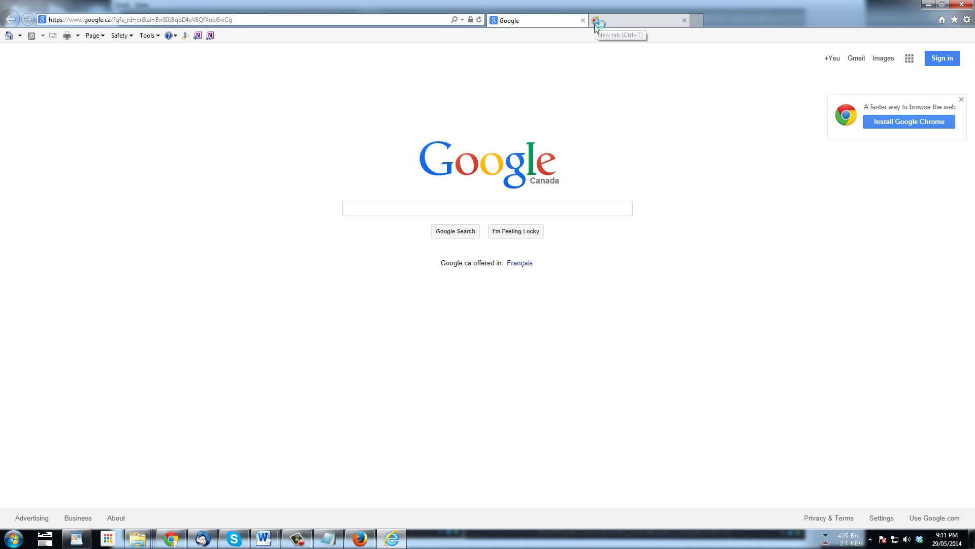